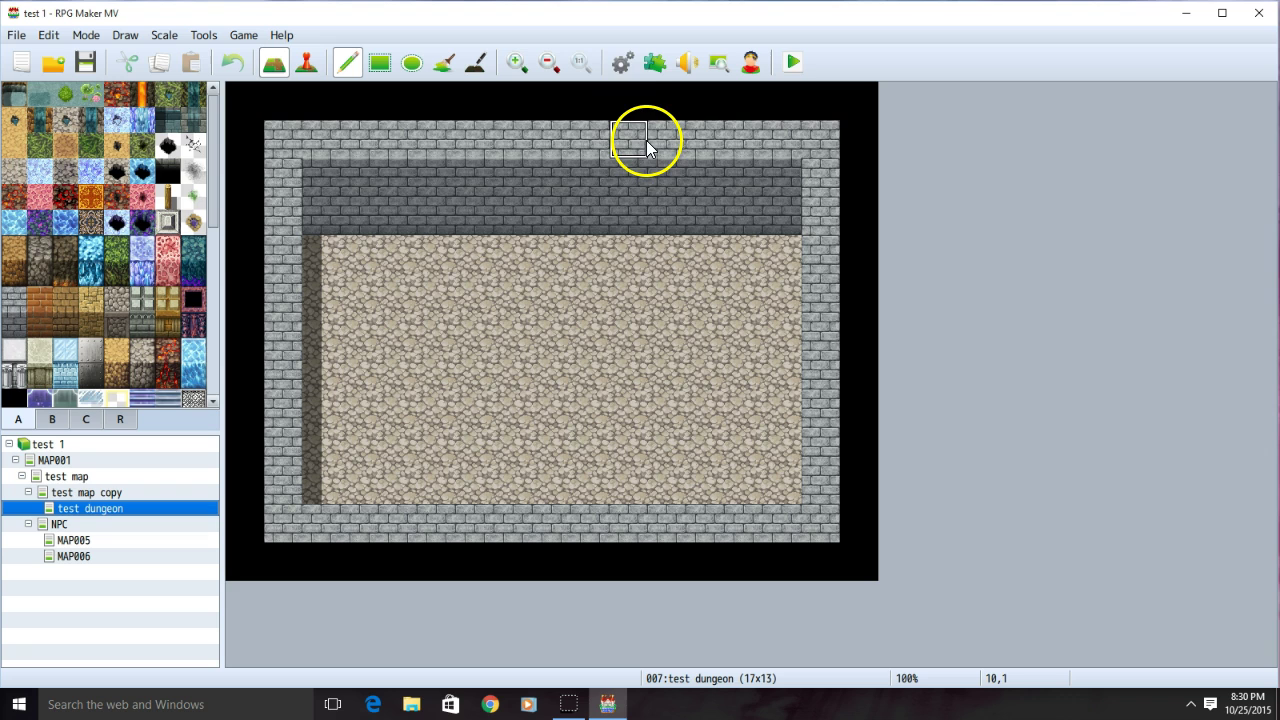
Review the existing troops, raise the troop maximum to 5, and select the new empty troop 0005.
{"action": "left_click", "coordinate": [623, 64]}
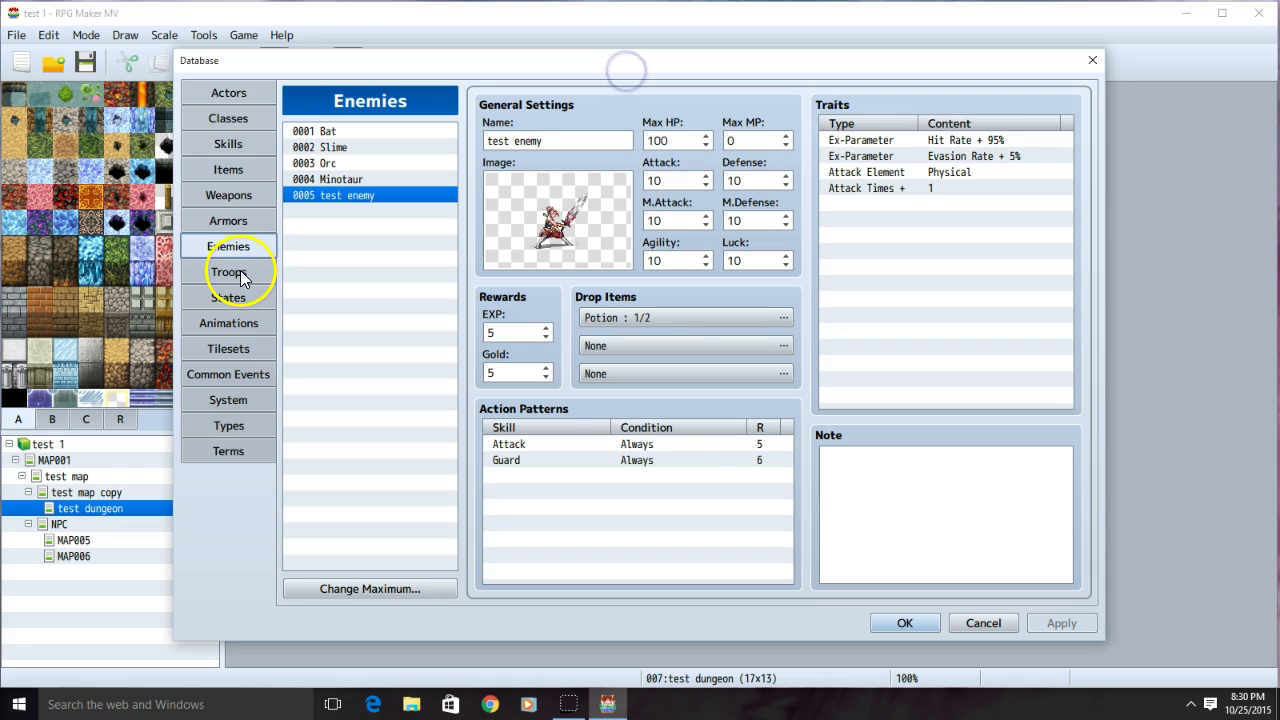
{"action": "left_click", "coordinate": [240, 270]}
{"action": "left_click", "coordinate": [358, 148]}
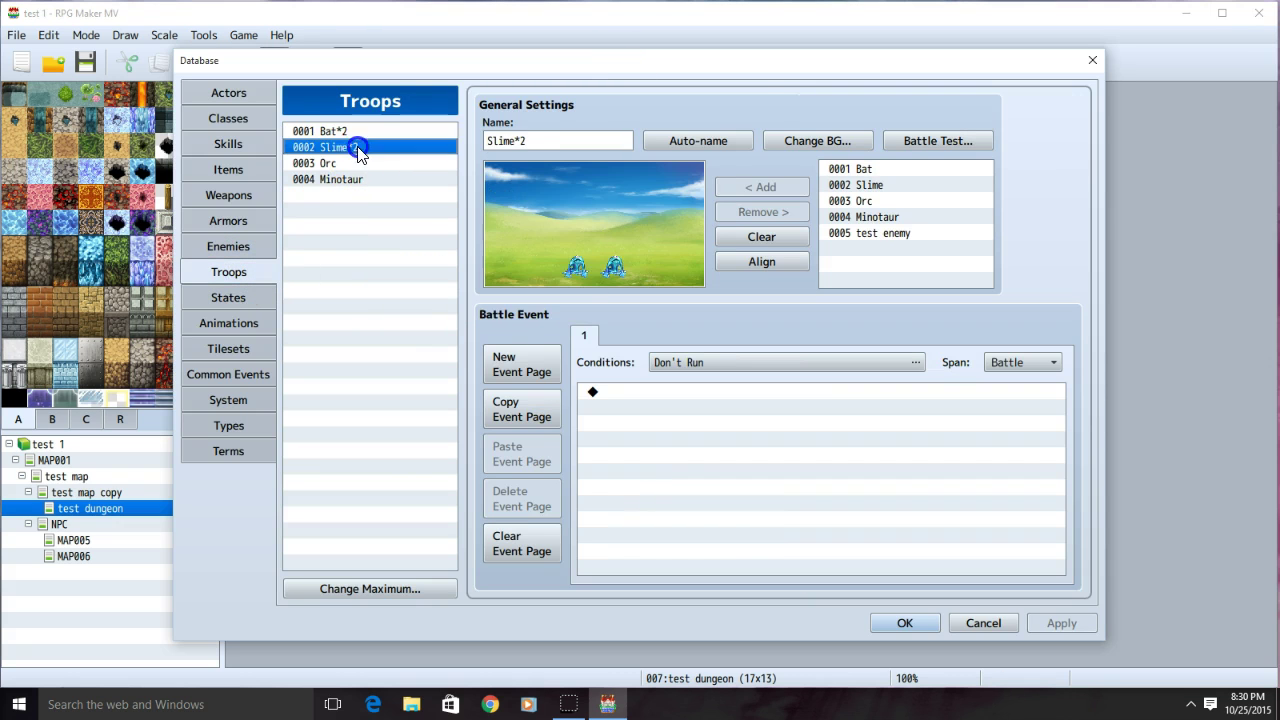
{"action": "left_click", "coordinate": [355, 160]}
{"action": "left_click", "coordinate": [356, 177]}
{"action": "left_click", "coordinate": [398, 589]}
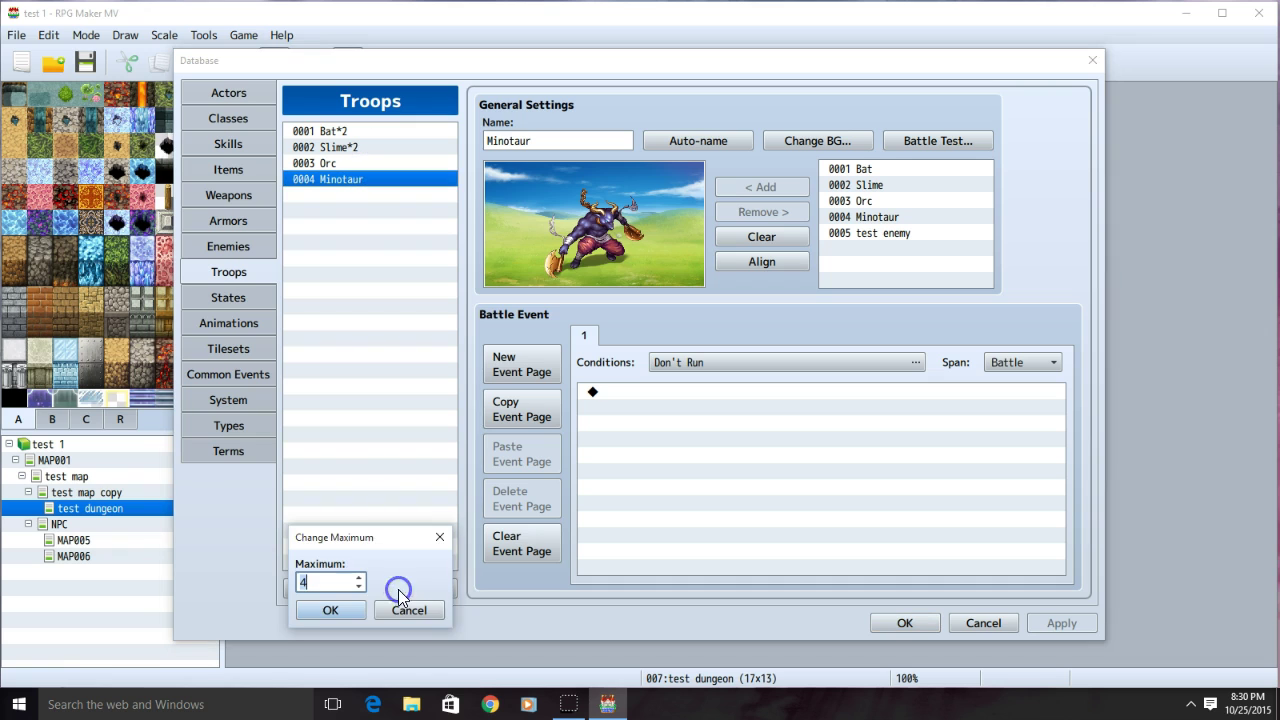
{"action": "type", "text": "5"}
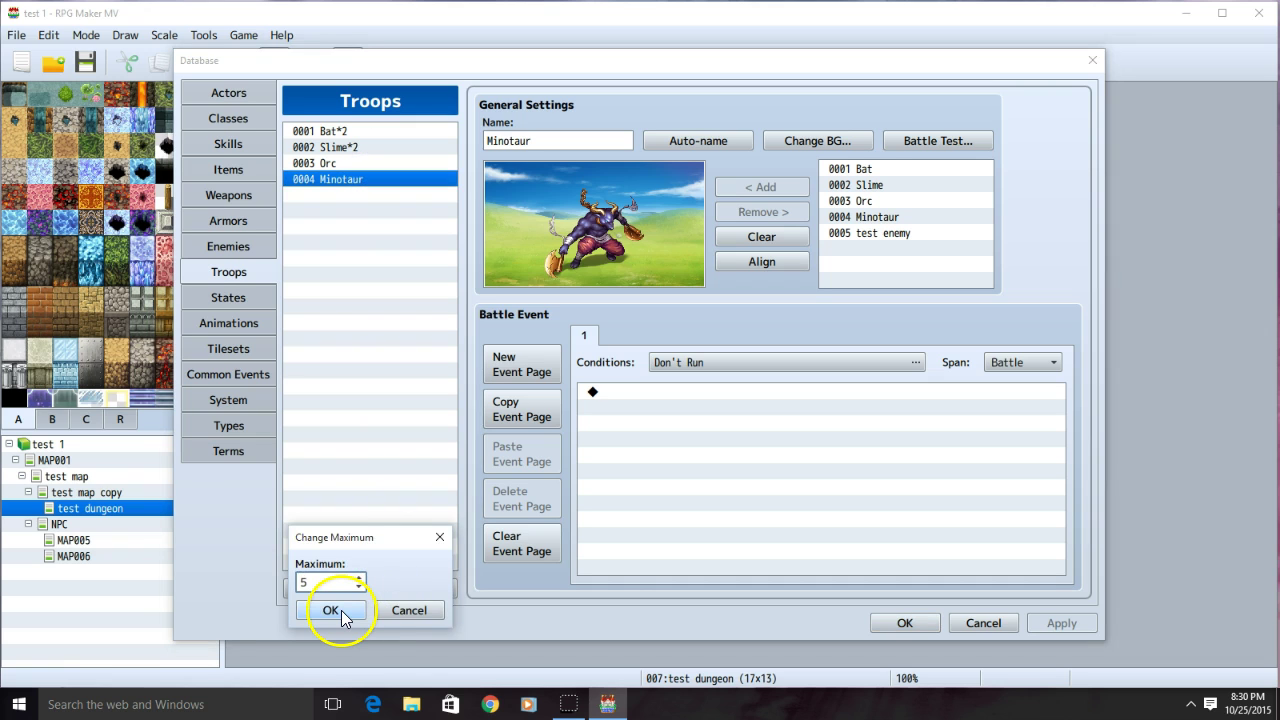
{"action": "left_click", "coordinate": [334, 610]}
{"action": "left_click", "coordinate": [330, 196]}
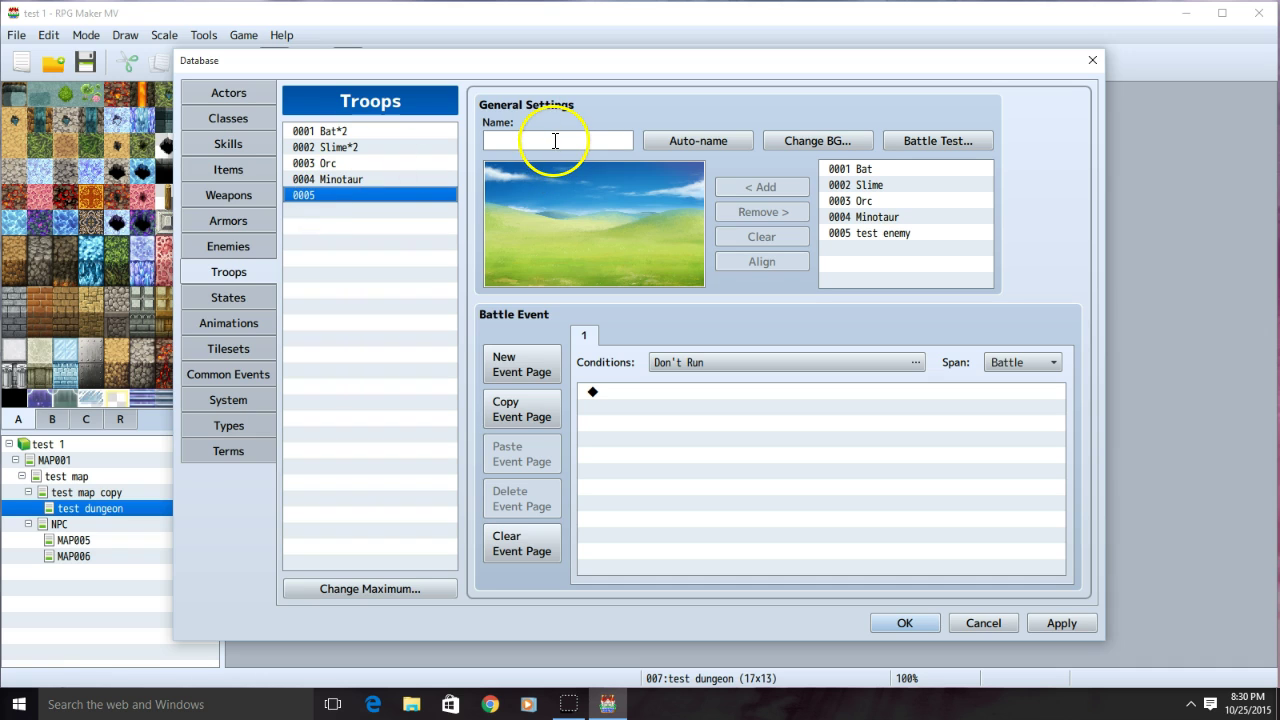
Try Auto-name on troop 0005 and pick the 0005 test enemy from the enemy list.
{"action": "left_click", "coordinate": [704, 139]}
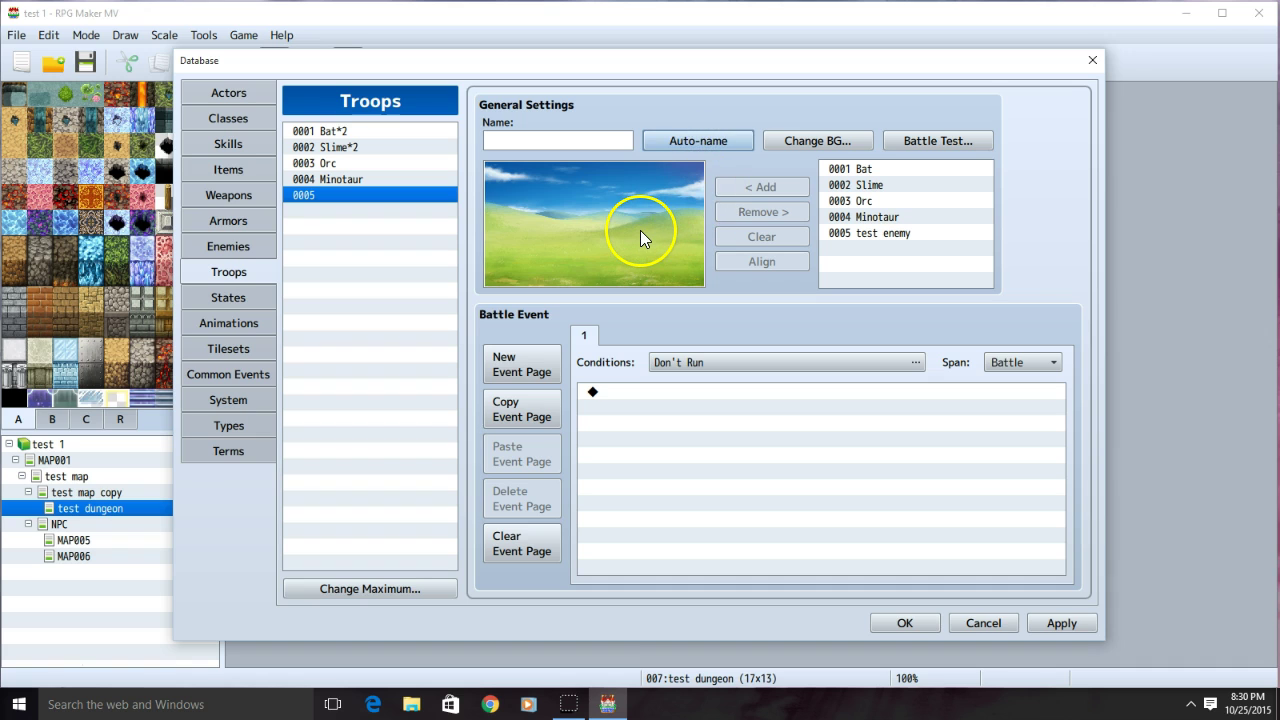
{"action": "left_click", "coordinate": [870, 232]}
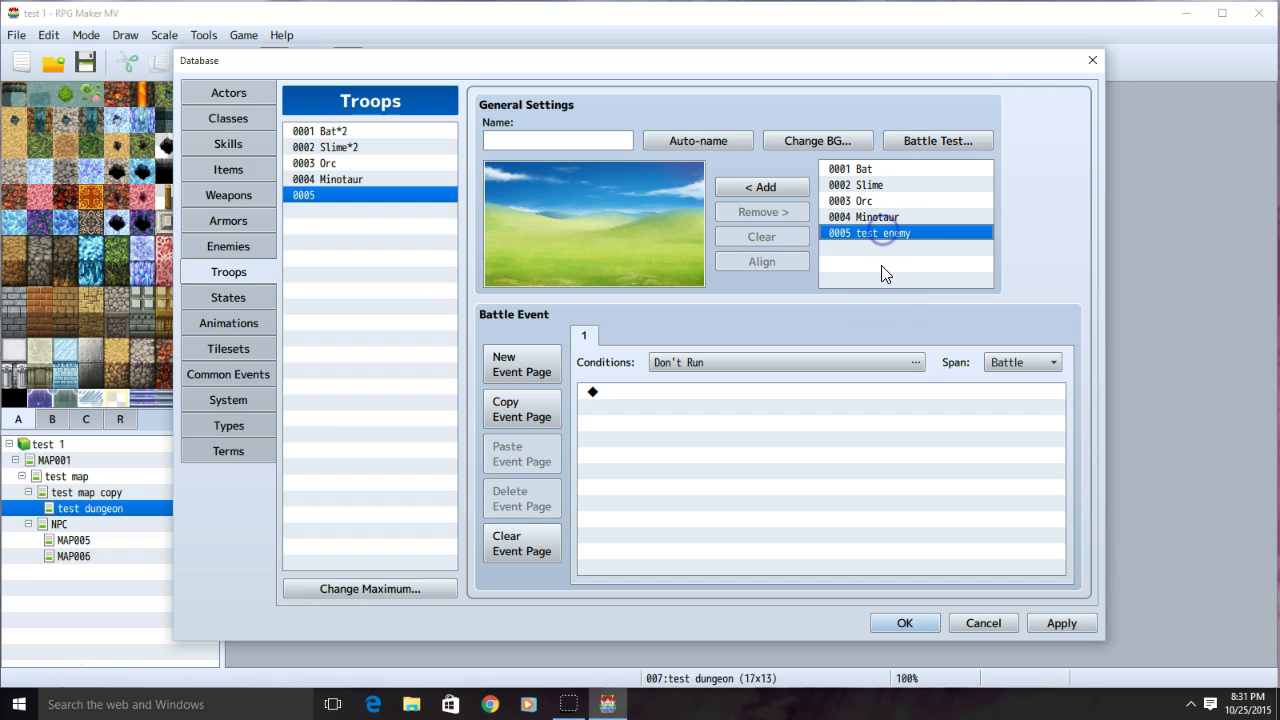
{"action": "left_click", "coordinate": [848, 232]}
{"action": "left_click", "coordinate": [788, 192]}
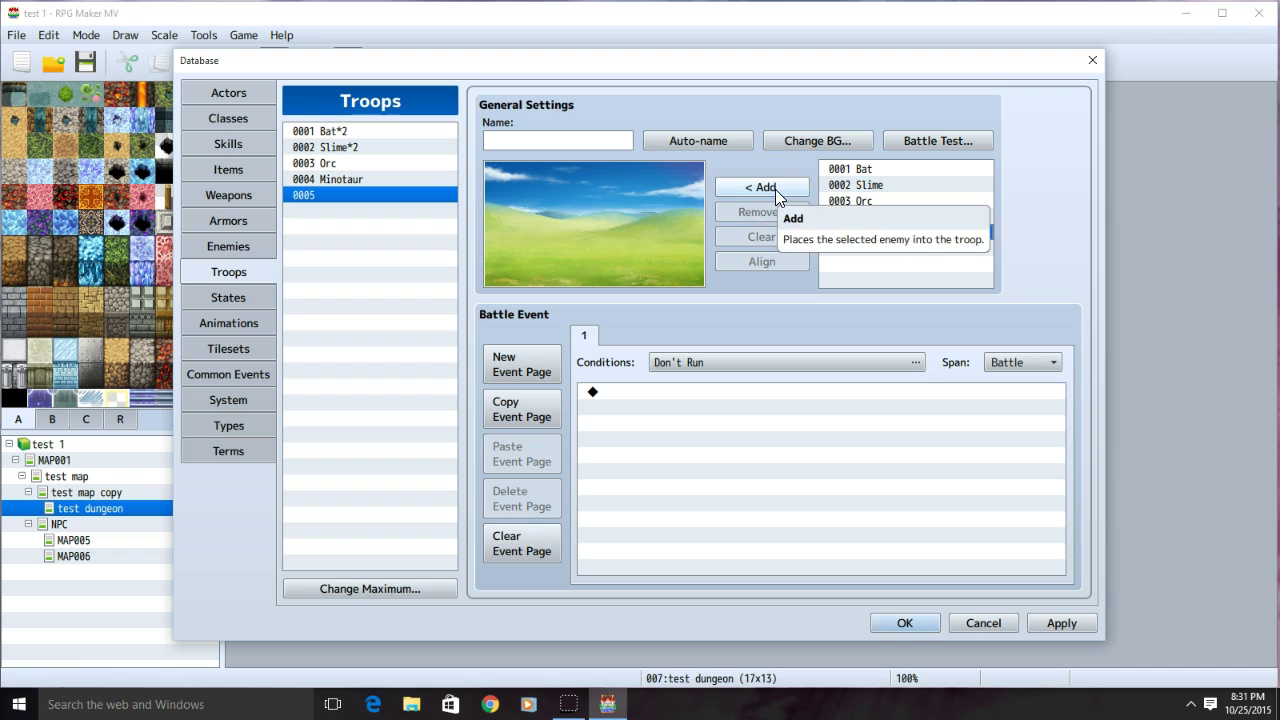
Add two test enemies to troop 0005.
{"action": "left_click", "coordinate": [775, 189]}
{"action": "left_click", "coordinate": [572, 256]}
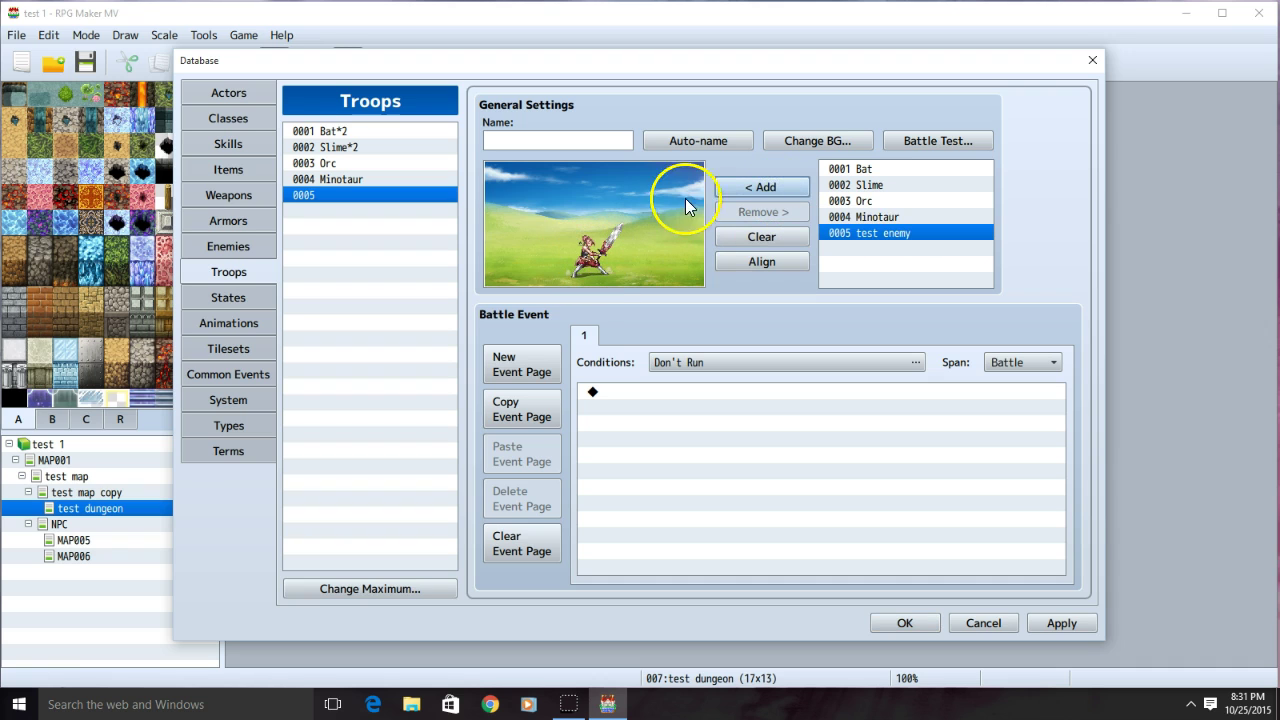
{"action": "left_click", "coordinate": [748, 190]}
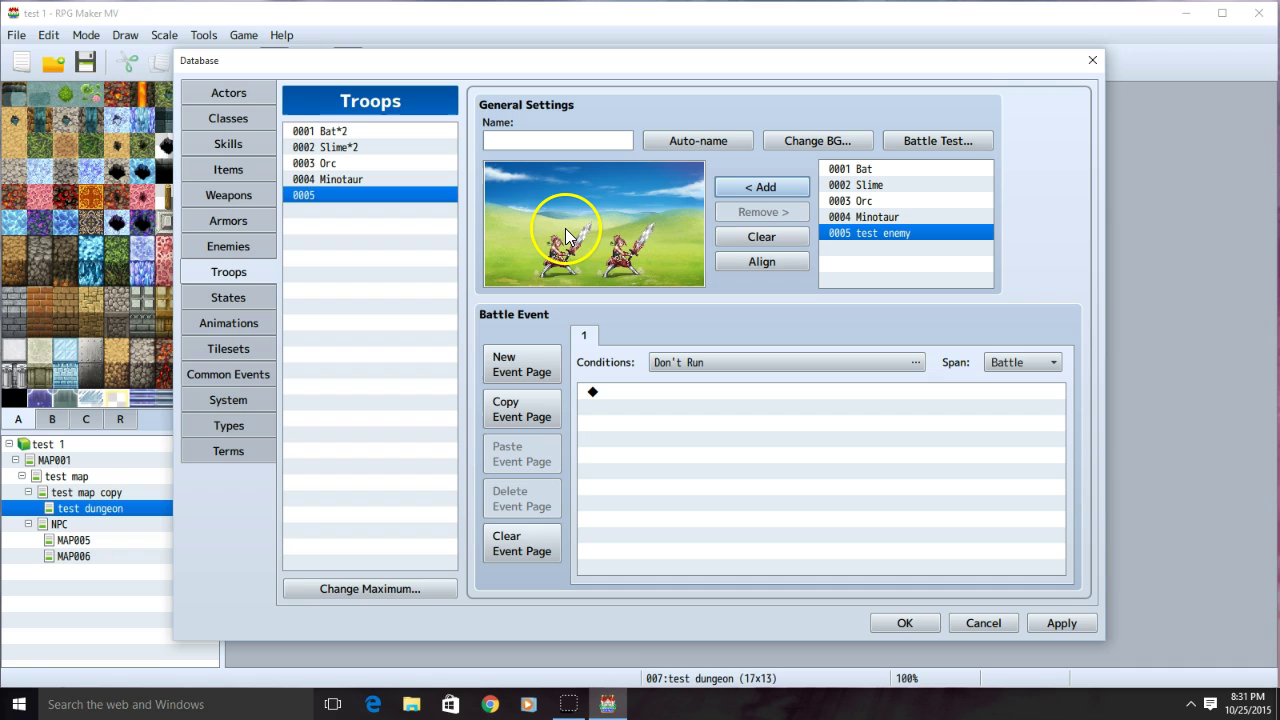
Arrange the two test enemies side by side in the middle of the battle preview.
{"action": "left_click_drag", "start_coordinate": [571, 237], "coordinate": [513, 207]}
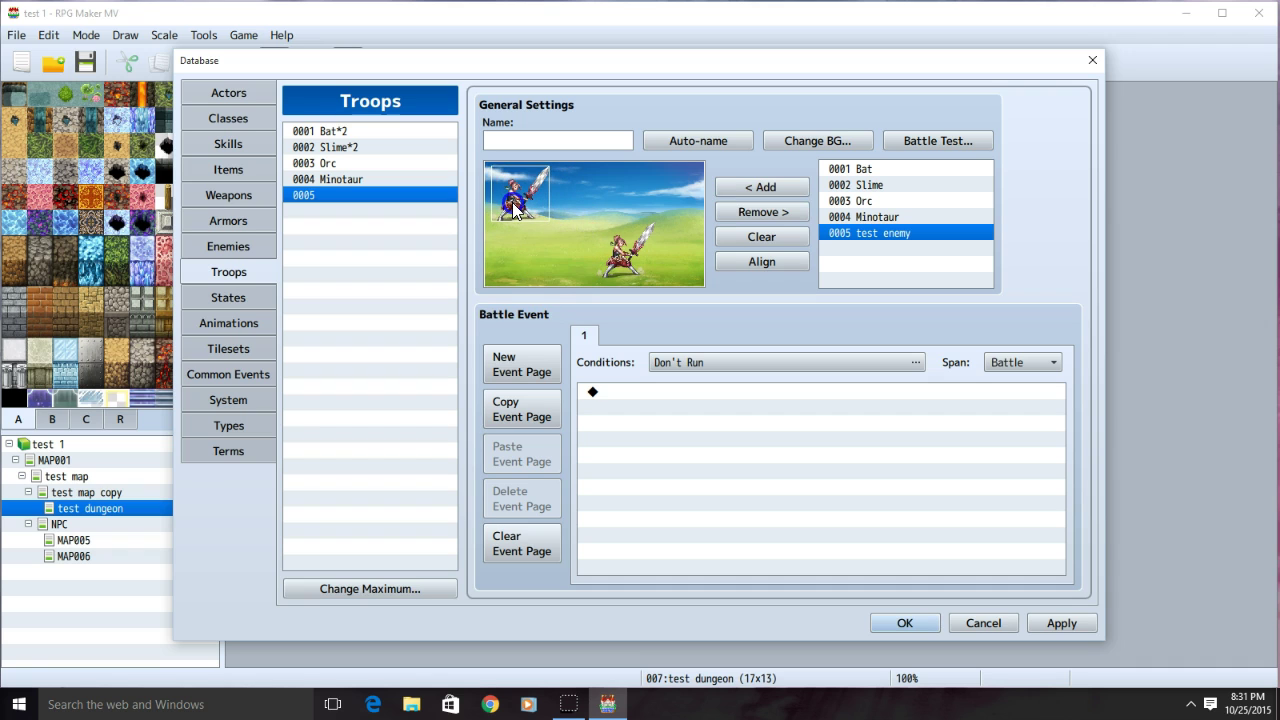
{"action": "left_click_drag", "start_coordinate": [631, 262], "coordinate": [521, 258]}
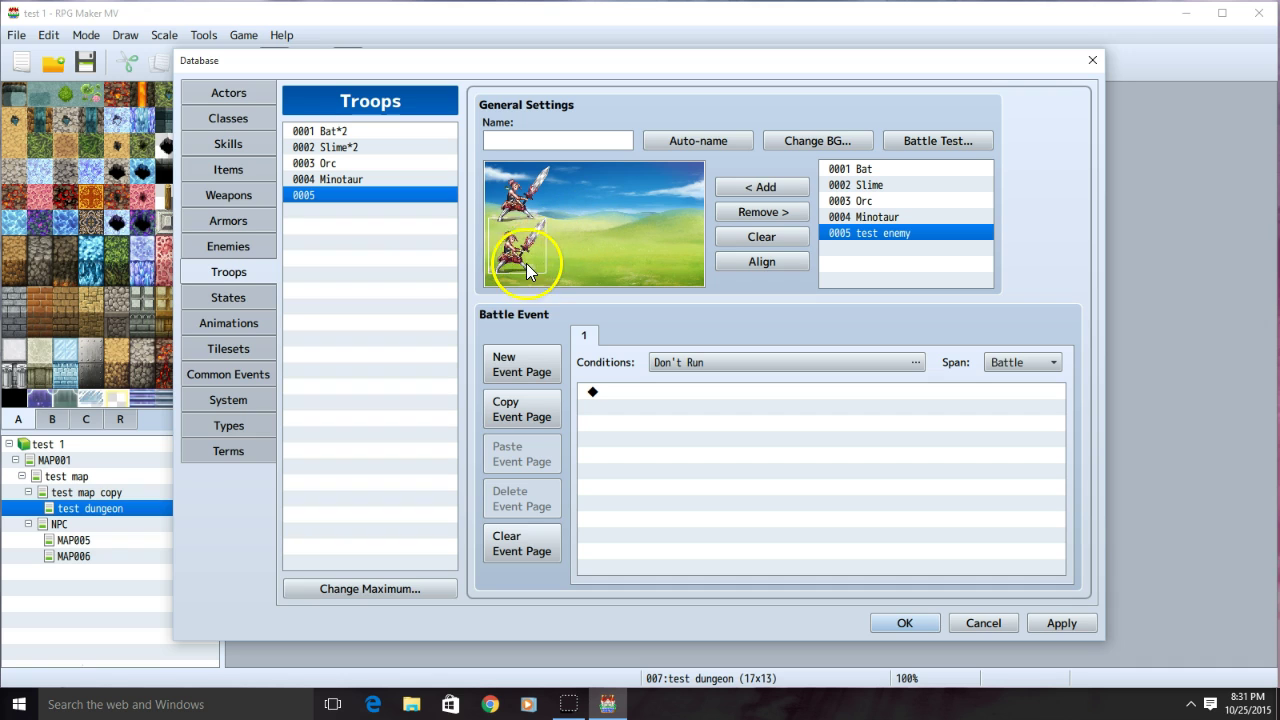
{"action": "left_click", "coordinate": [522, 205]}
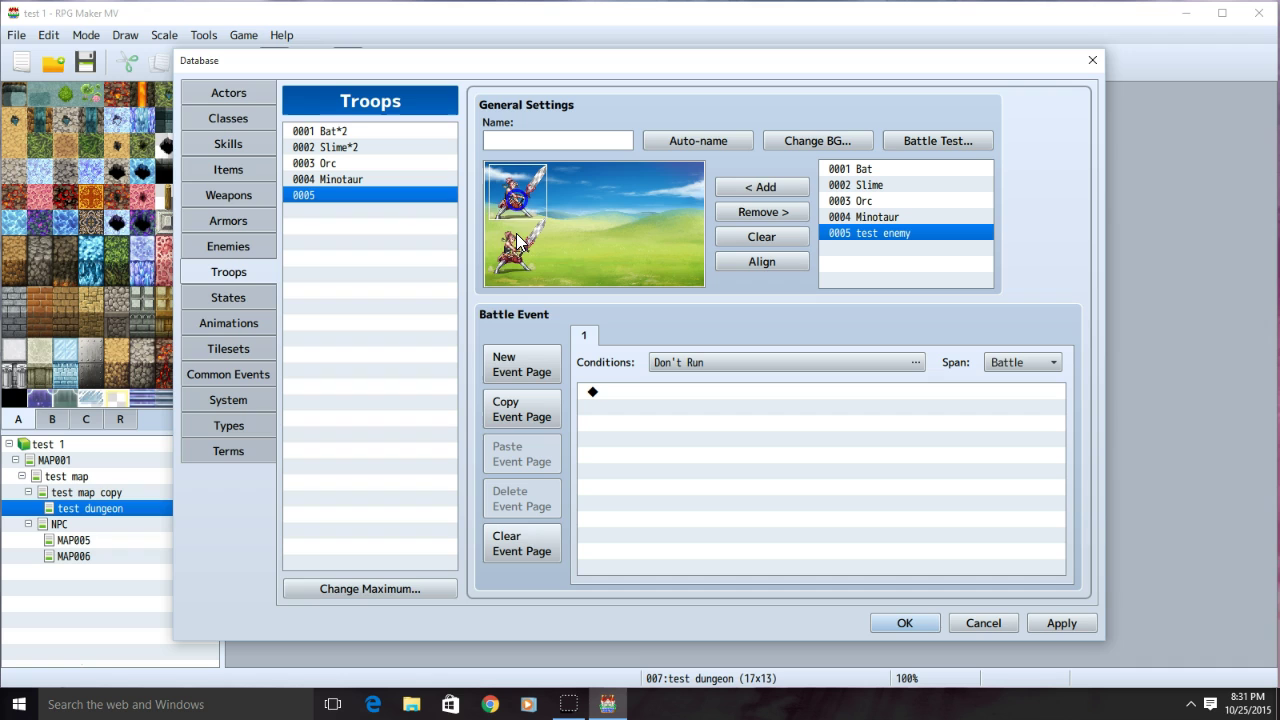
{"action": "left_click", "coordinate": [515, 262]}
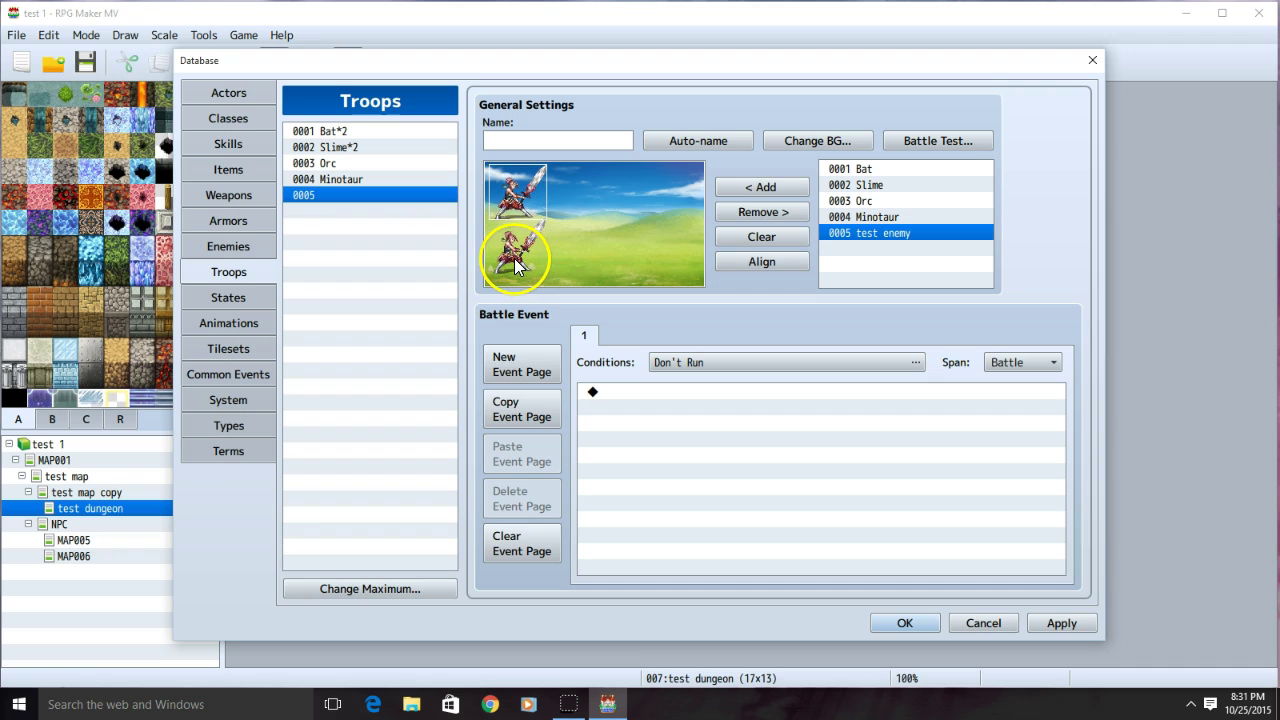
{"action": "left_click_drag", "start_coordinate": [515, 262], "coordinate": [632, 238]}
{"action": "left_click_drag", "start_coordinate": [526, 206], "coordinate": [564, 244]}
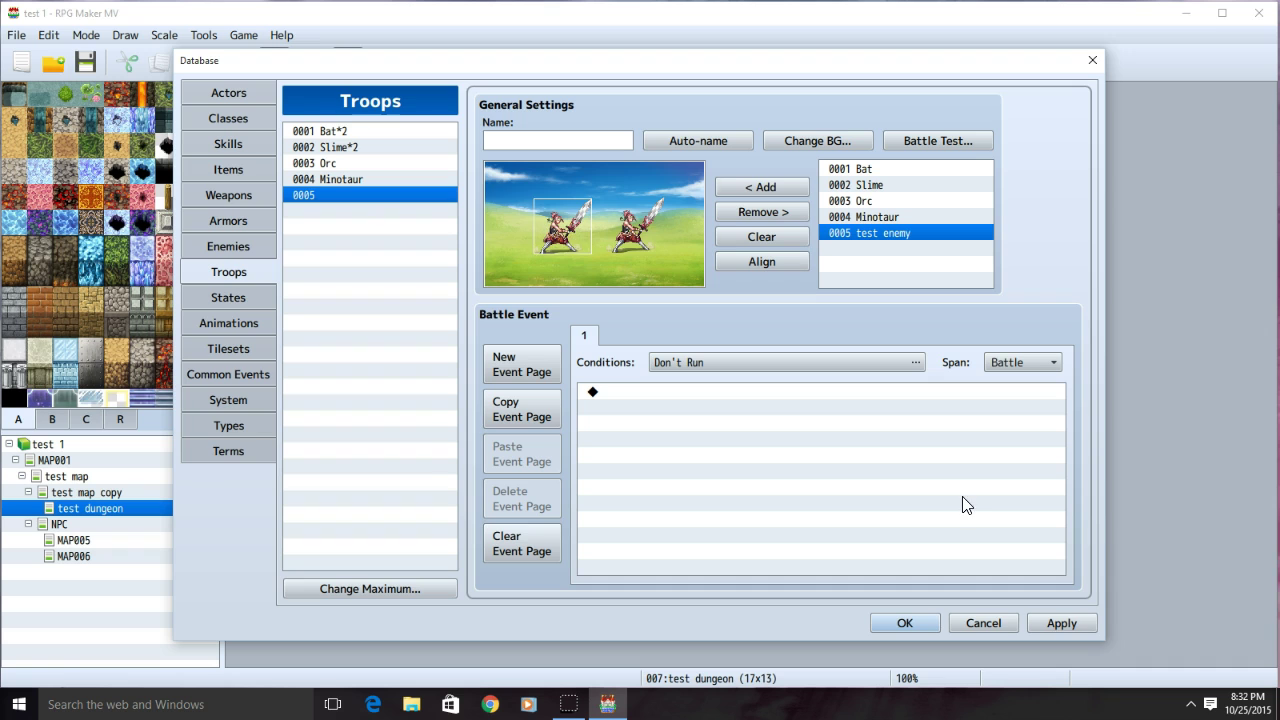
{"action": "left_click", "coordinate": [240, 407]}
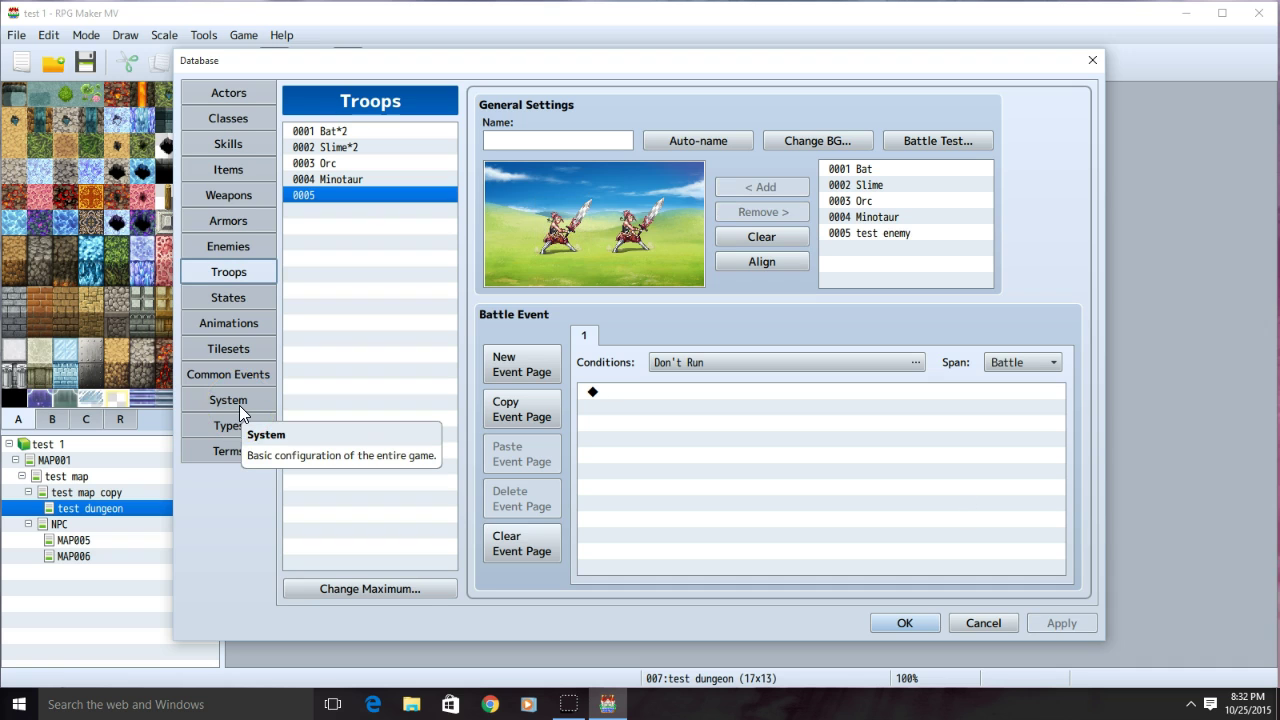
{"action": "left_click", "coordinate": [238, 402]}
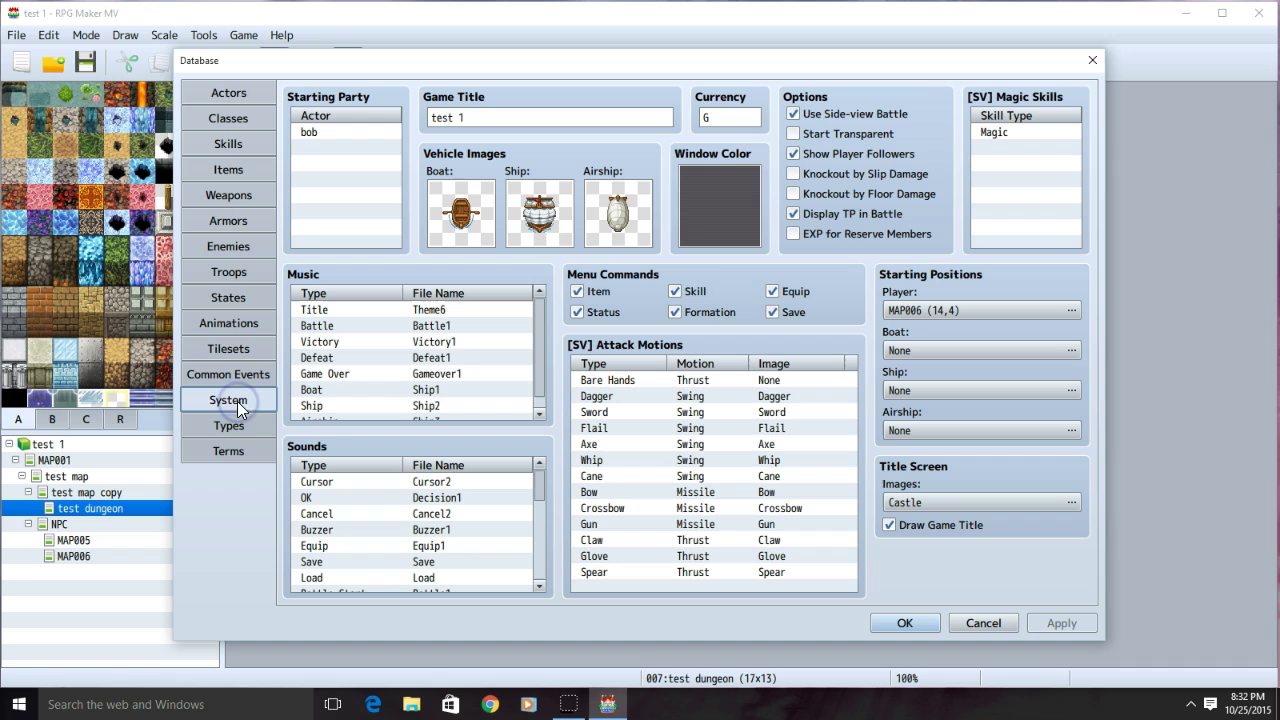
{"action": "left_click", "coordinate": [794, 113]}
{"action": "left_click", "coordinate": [795, 114]}
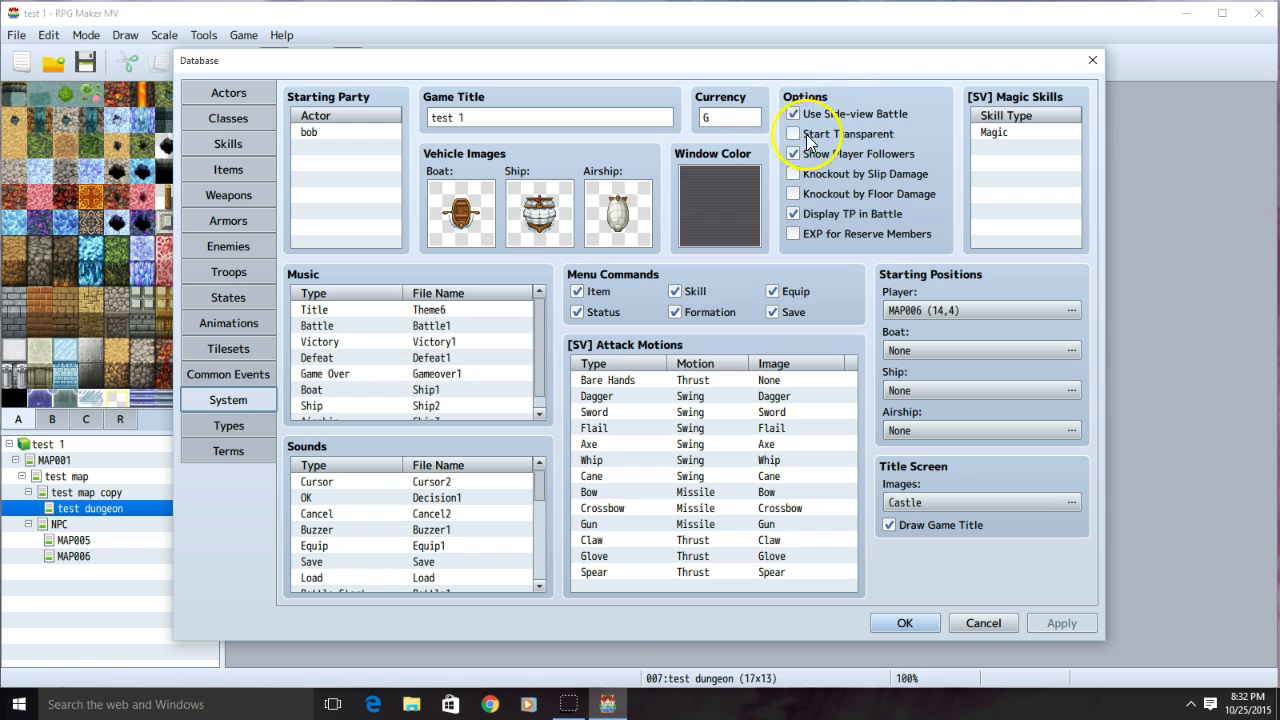
{"action": "left_click", "coordinate": [228, 270]}
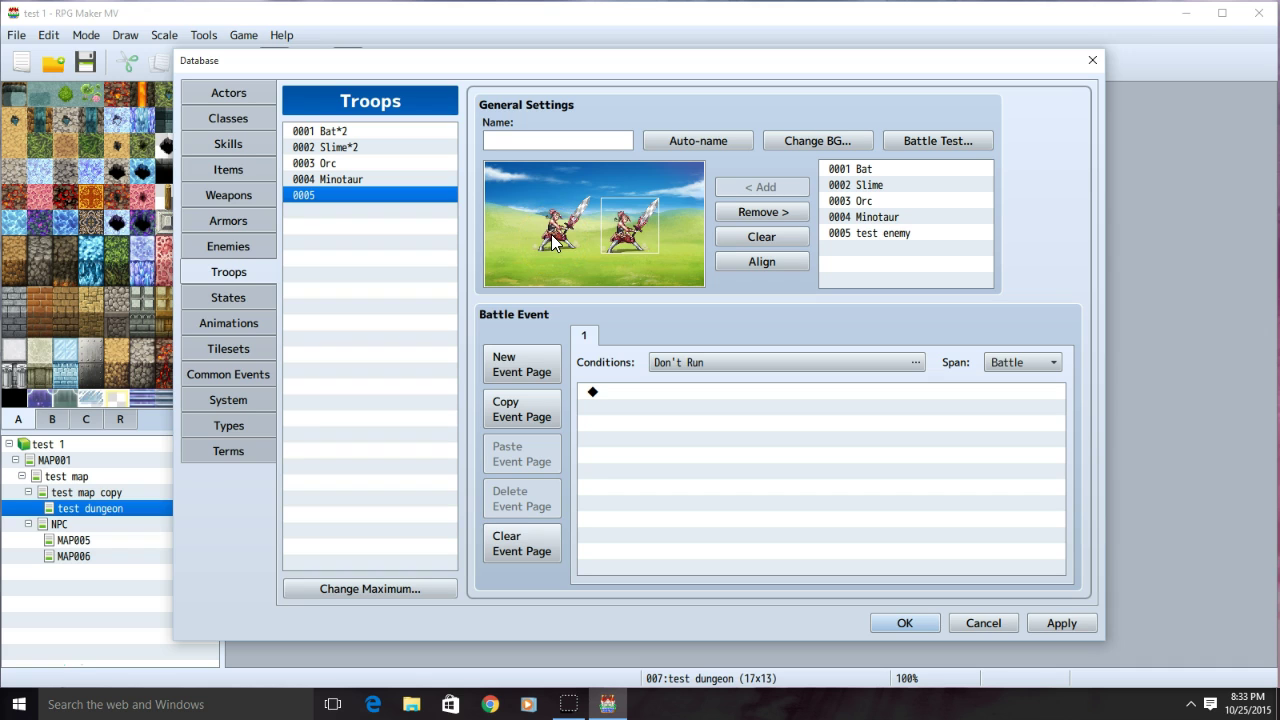
Stack both test enemies at the left edge, then apply the changes and close the Database.
{"action": "left_click_drag", "start_coordinate": [552, 240], "coordinate": [518, 205]}
{"action": "left_click_drag", "start_coordinate": [630, 240], "coordinate": [516, 262]}
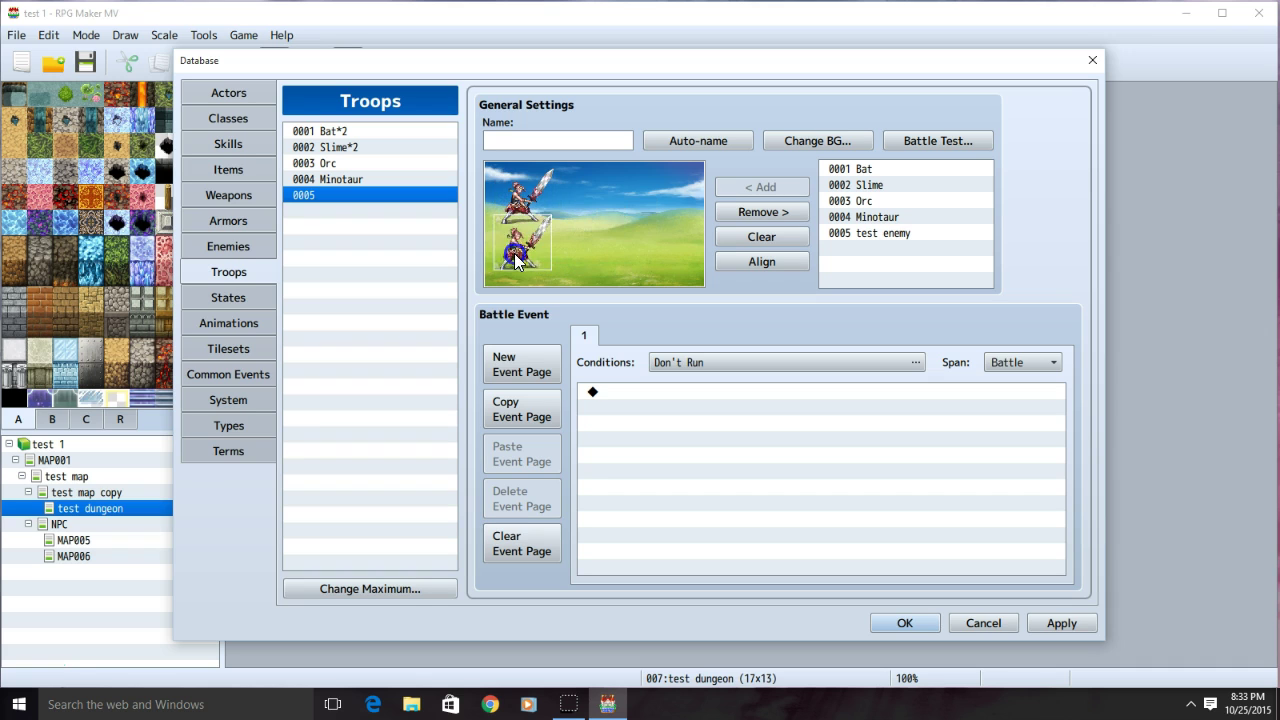
{"action": "left_click", "coordinate": [1064, 626]}
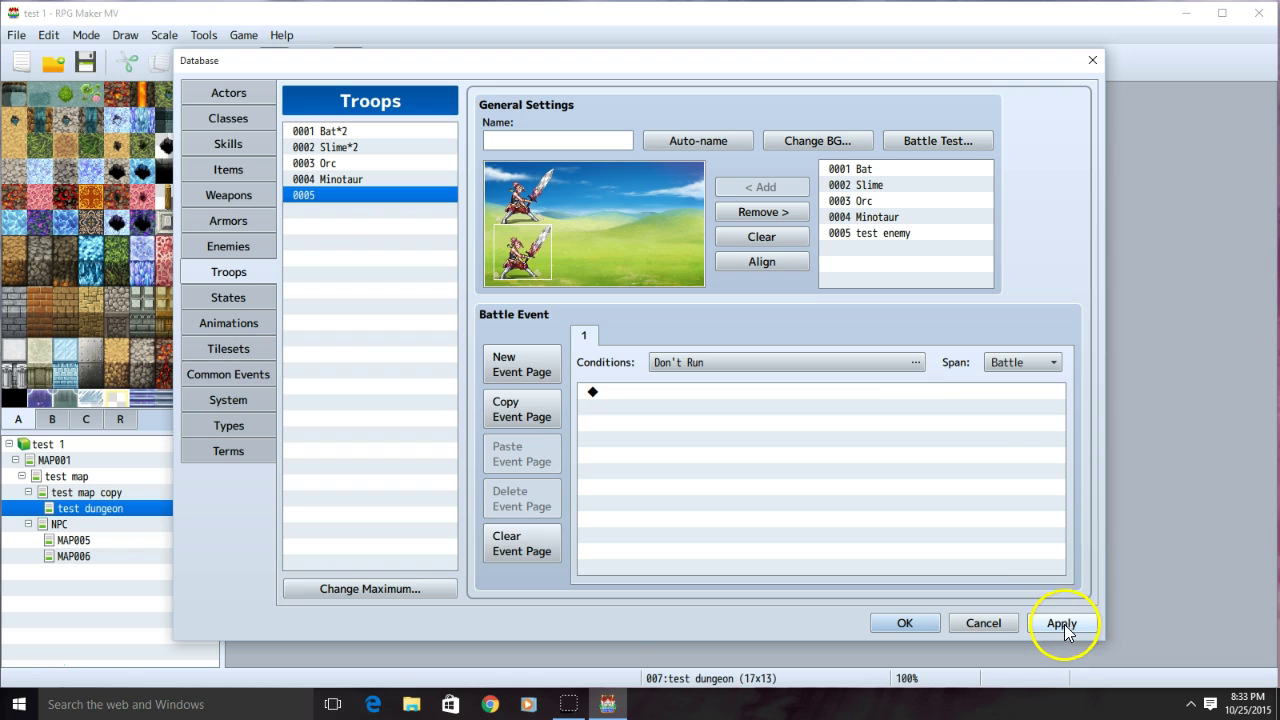
{"action": "left_click", "coordinate": [1064, 625]}
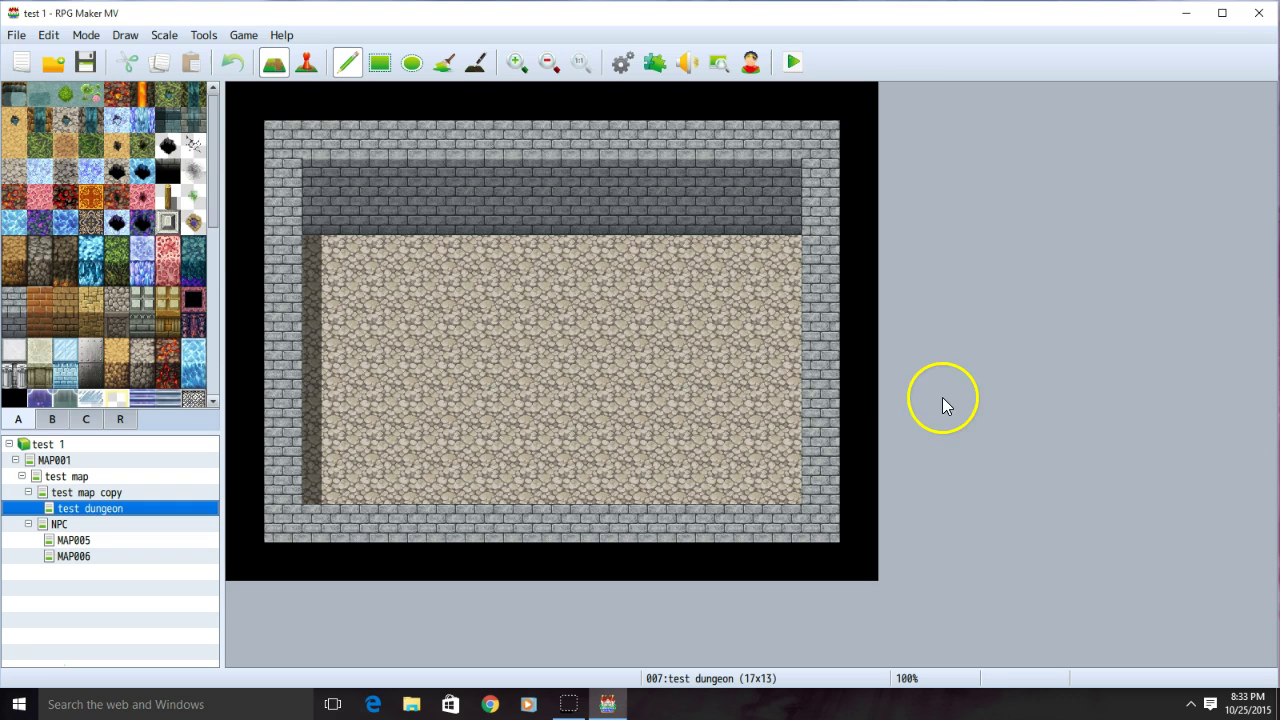
{"action": "right_click", "coordinate": [104, 514]}
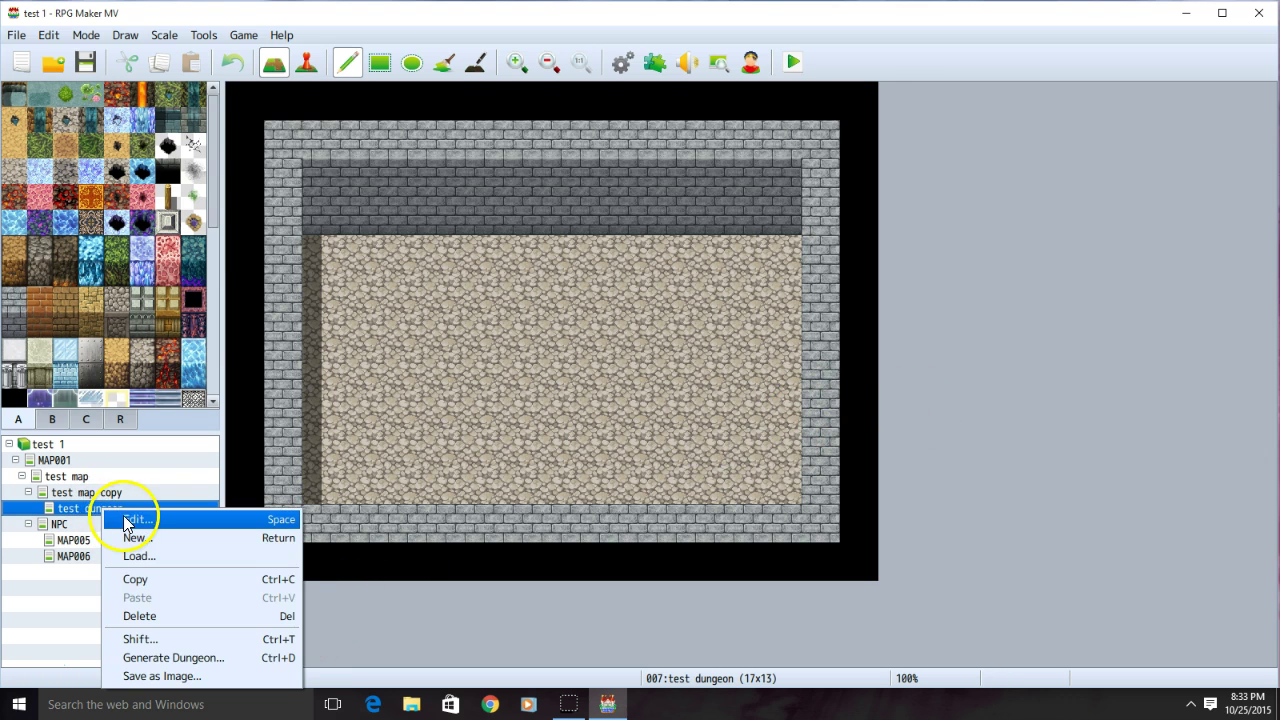
Add a #0005 troop test encounter with weight 5 covering the entire test dungeon map.
{"action": "left_click", "coordinate": [130, 520]}
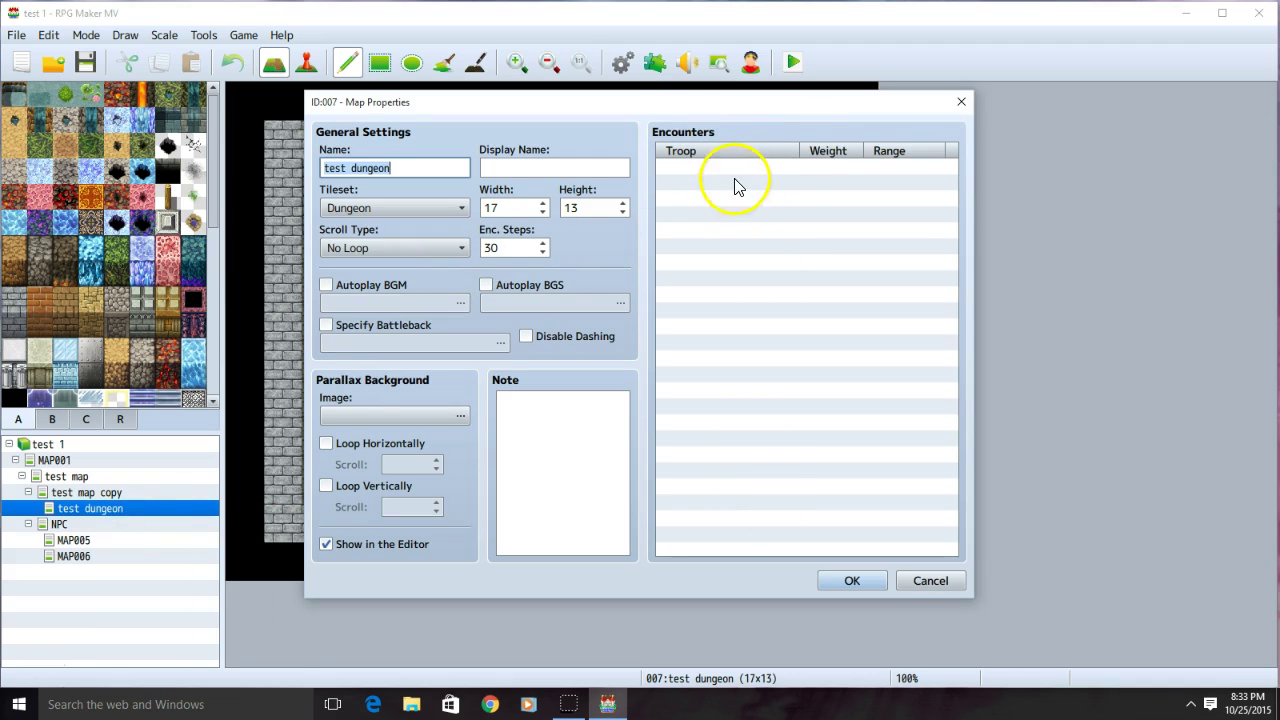
{"action": "double_click", "coordinate": [702, 173]}
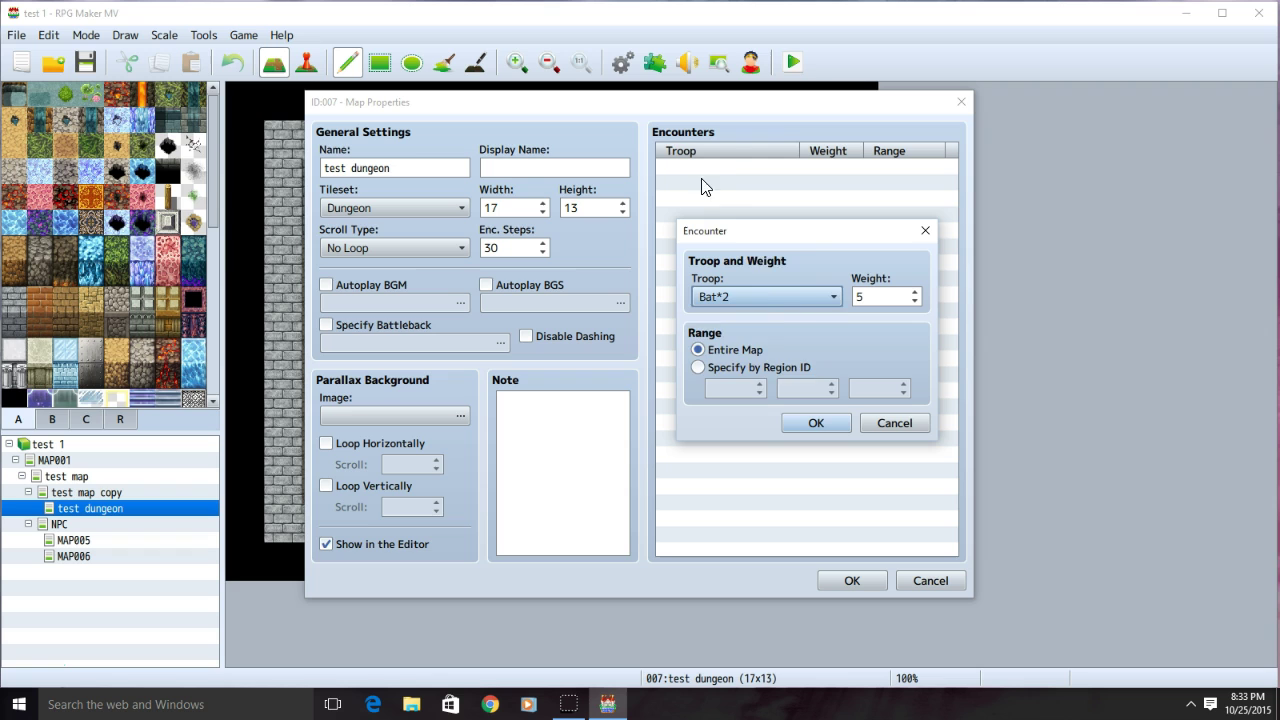
{"action": "left_click", "coordinate": [799, 296]}
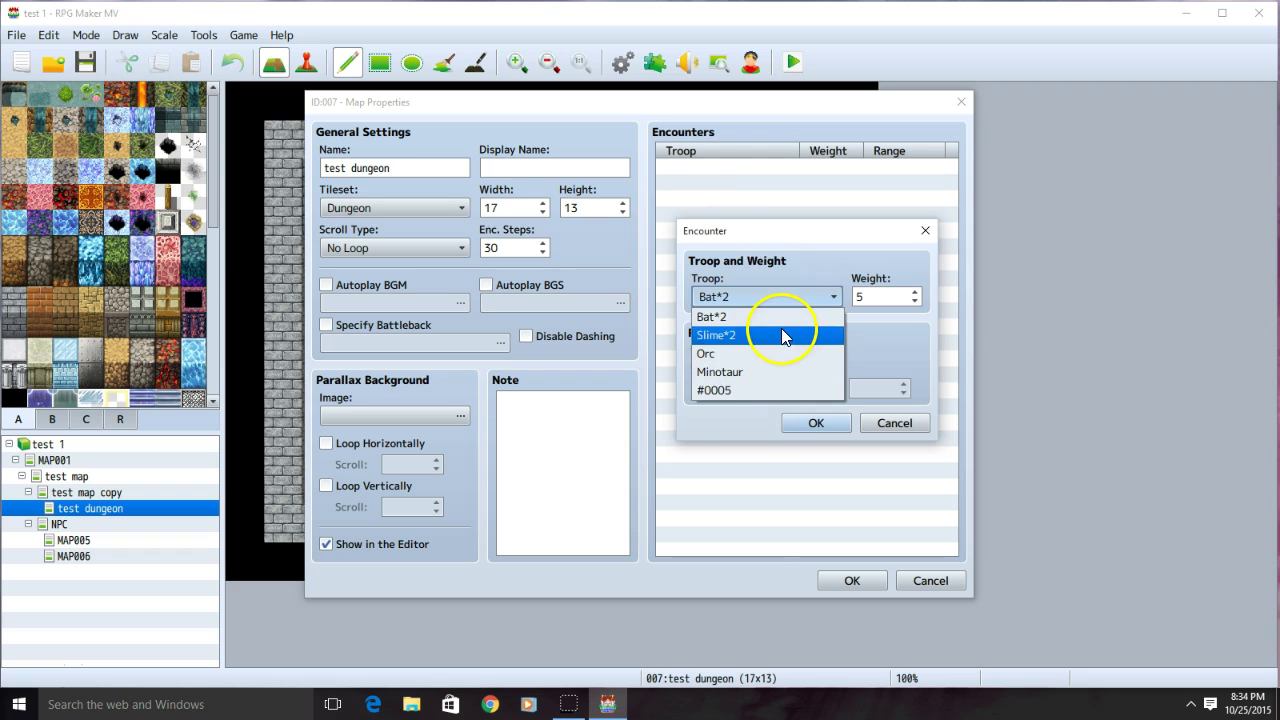
{"action": "left_click", "coordinate": [776, 390]}
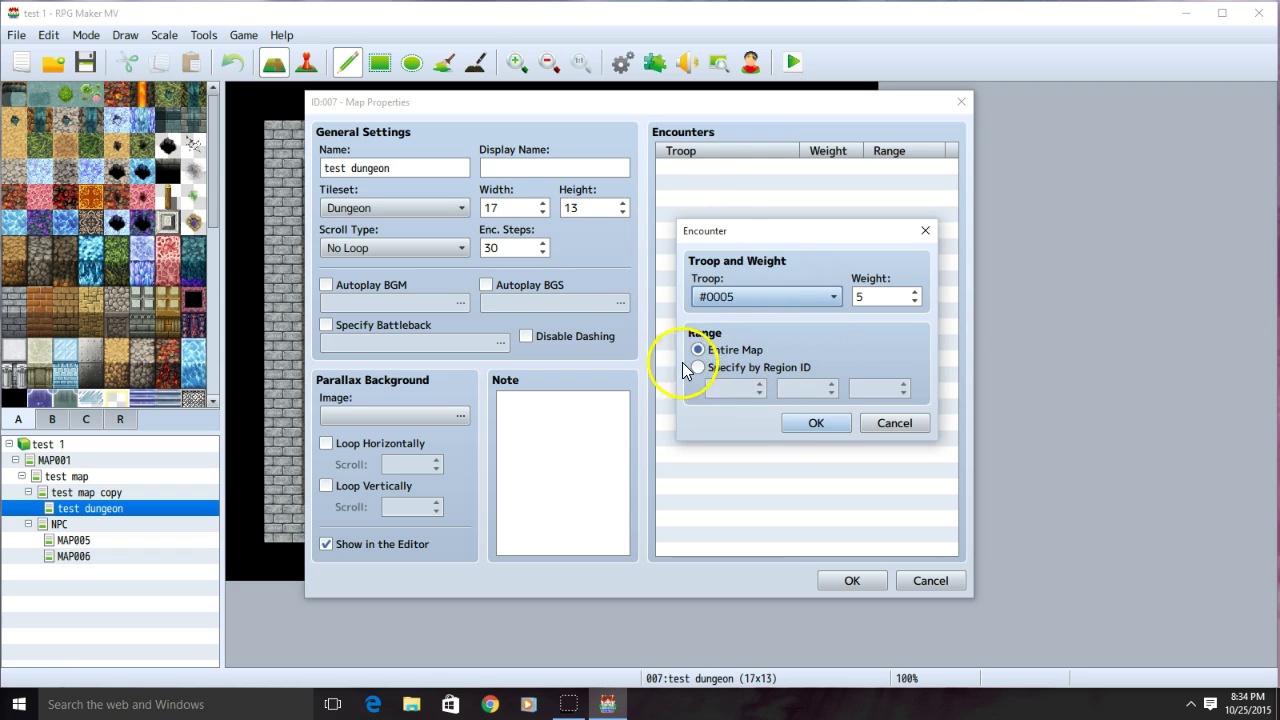
{"action": "left_click", "coordinate": [699, 367]}
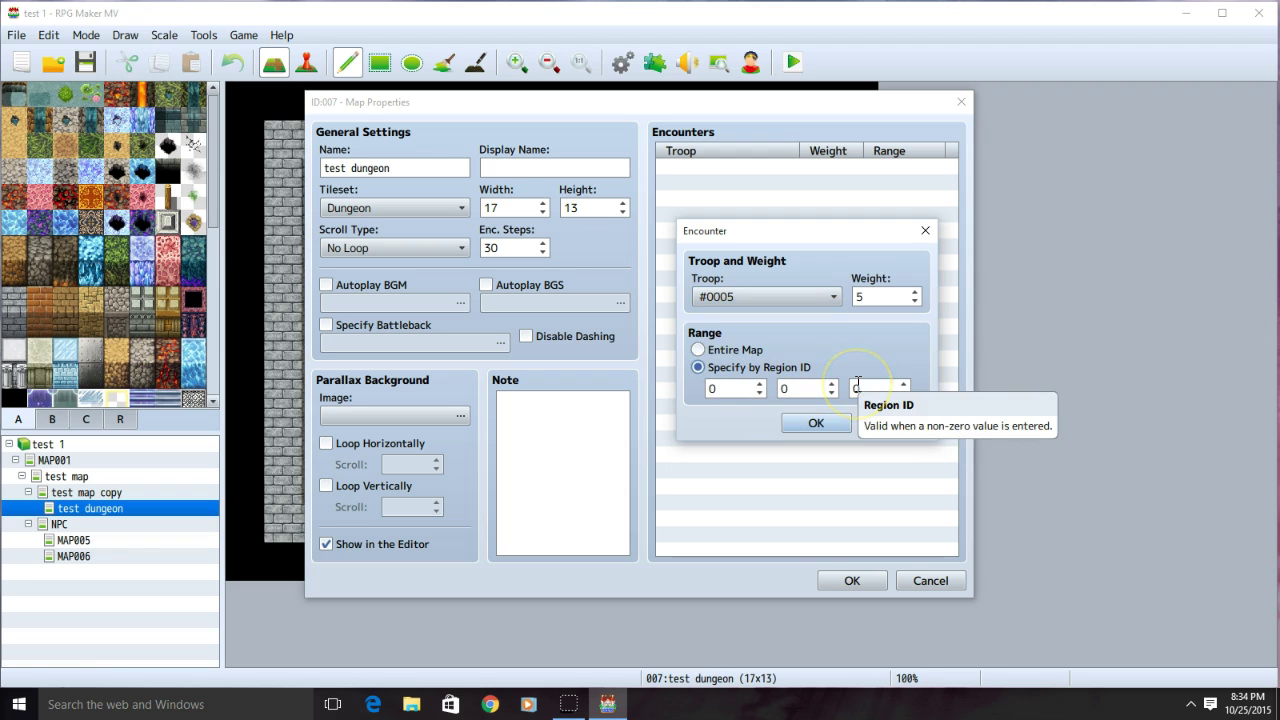
{"action": "left_click", "coordinate": [699, 351]}
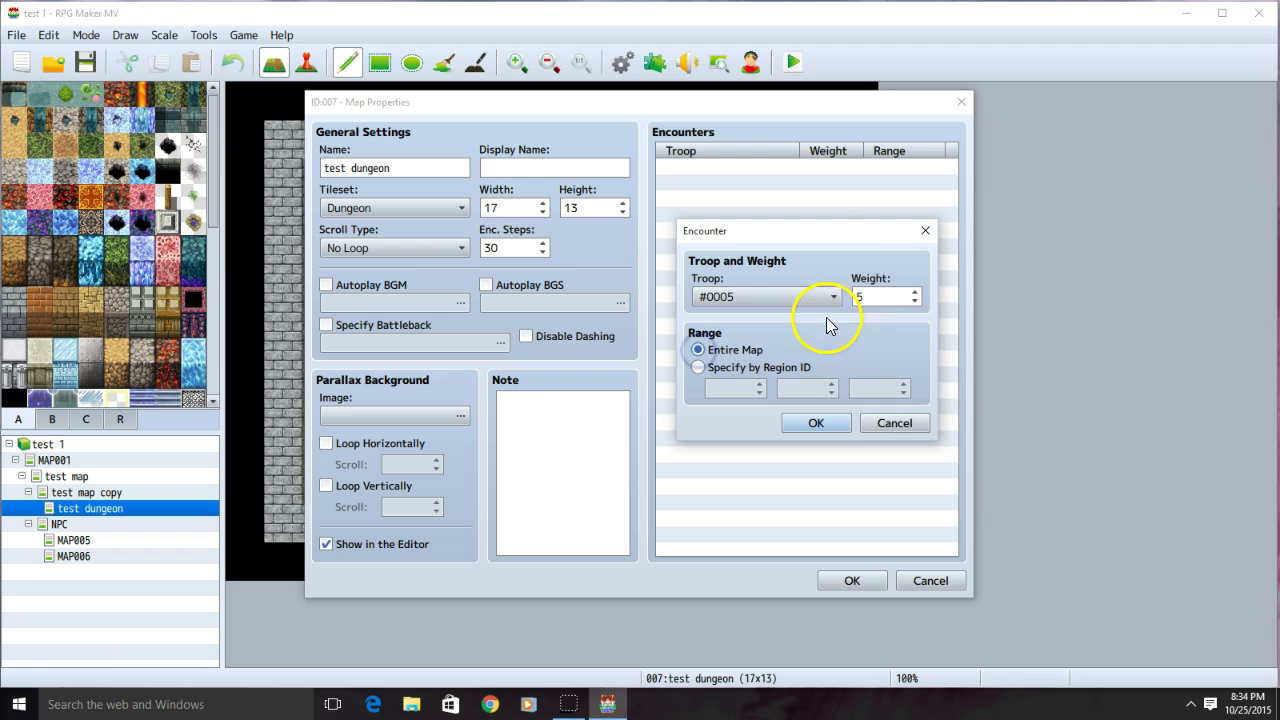
{"action": "left_click", "coordinate": [823, 423]}
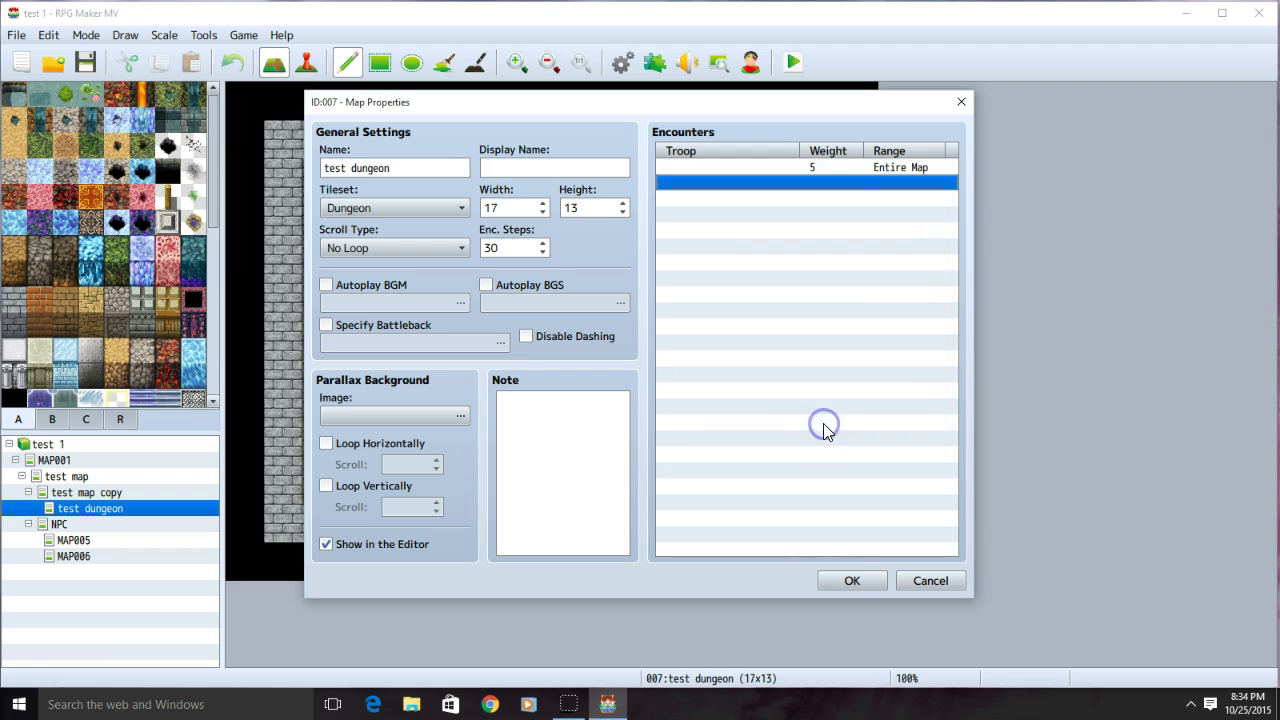
Add a second encounter for Bat*2 with weight 5 across the entire map.
{"action": "double_click", "coordinate": [709, 170]}
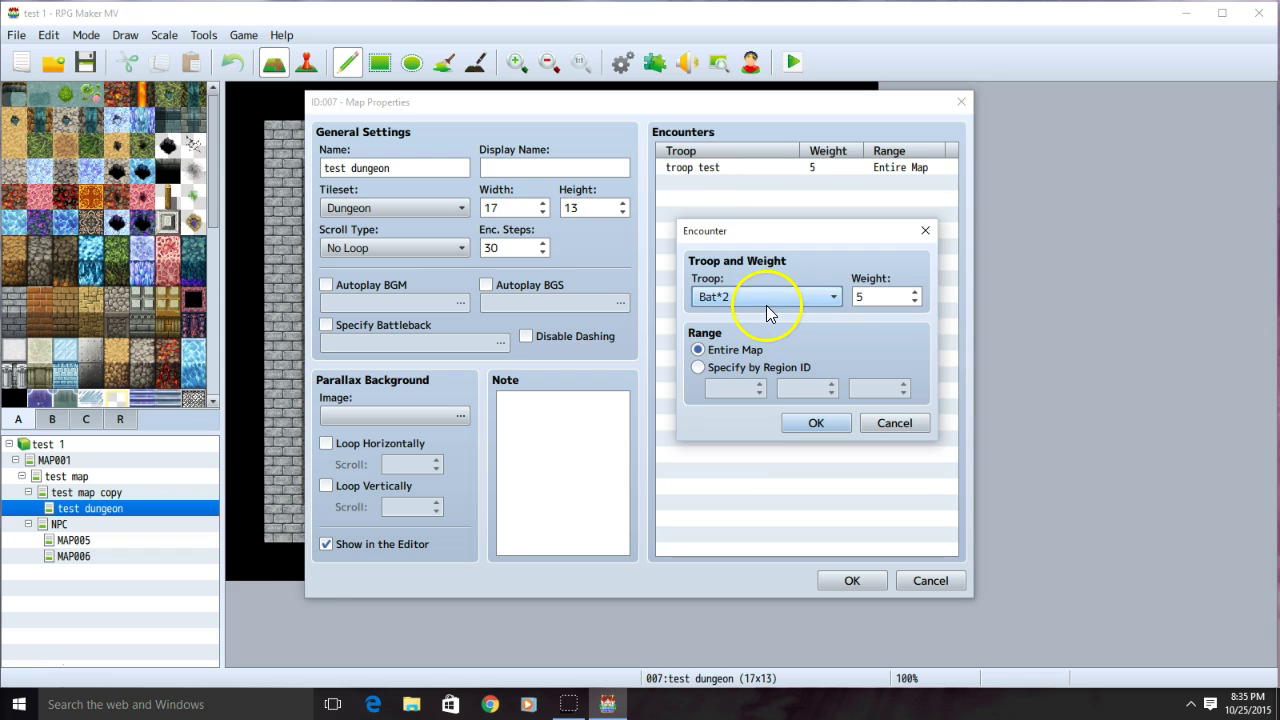
{"action": "left_click", "coordinate": [767, 297]}
{"action": "left_click", "coordinate": [870, 355]}
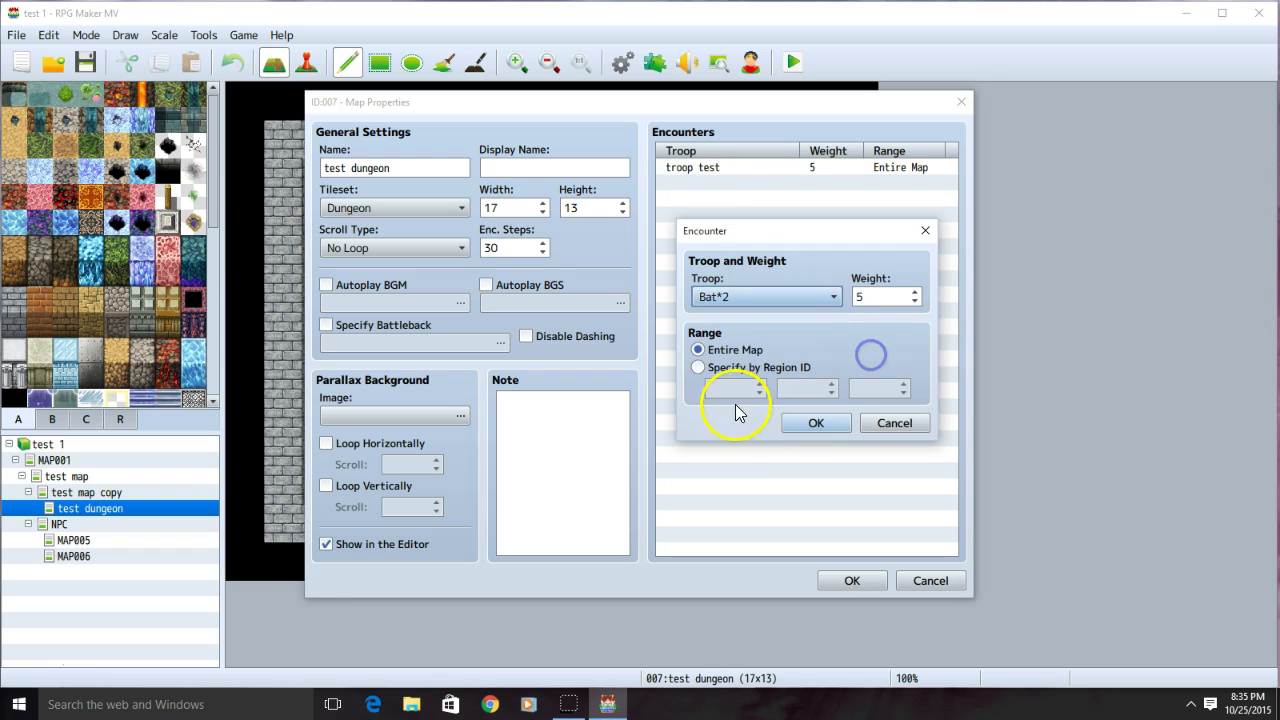
{"action": "left_click", "coordinate": [816, 424]}
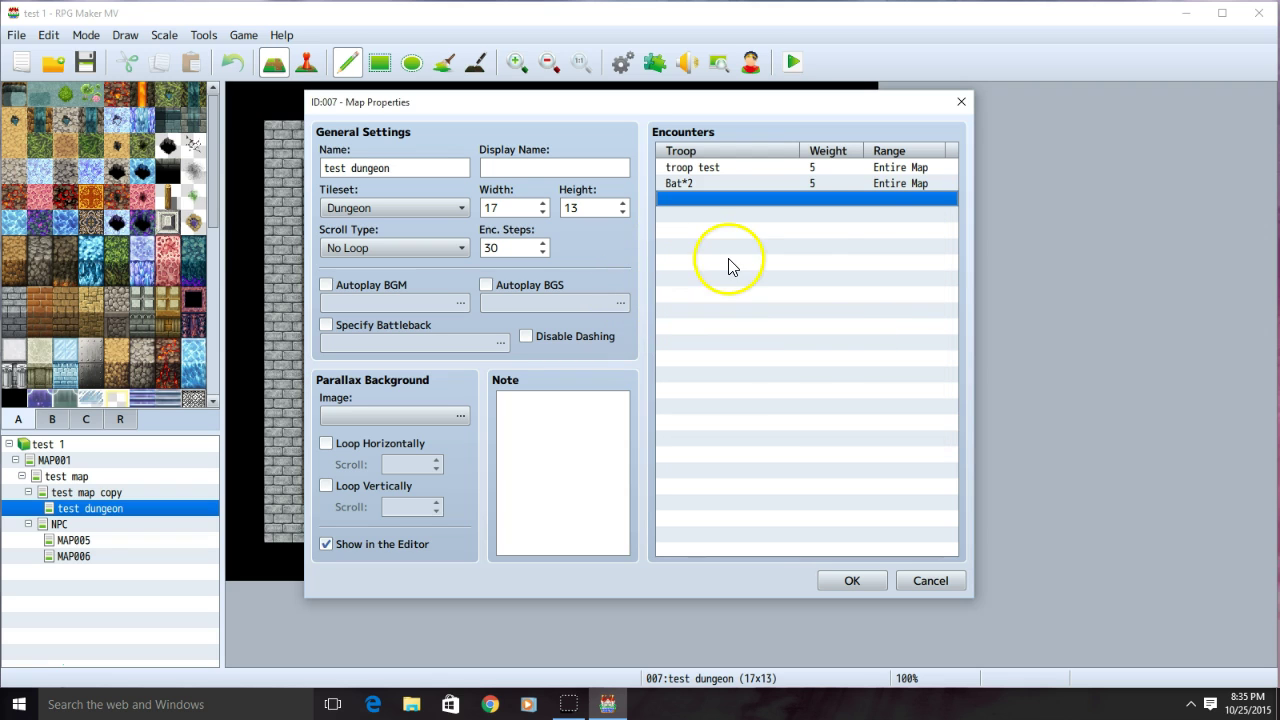
Set the test dungeon's encounter steps from 30 to 3 and confirm Map Properties.
{"action": "left_click", "coordinate": [543, 253]}
{"action": "left_click", "coordinate": [543, 253]}
{"action": "left_click", "coordinate": [543, 253]}
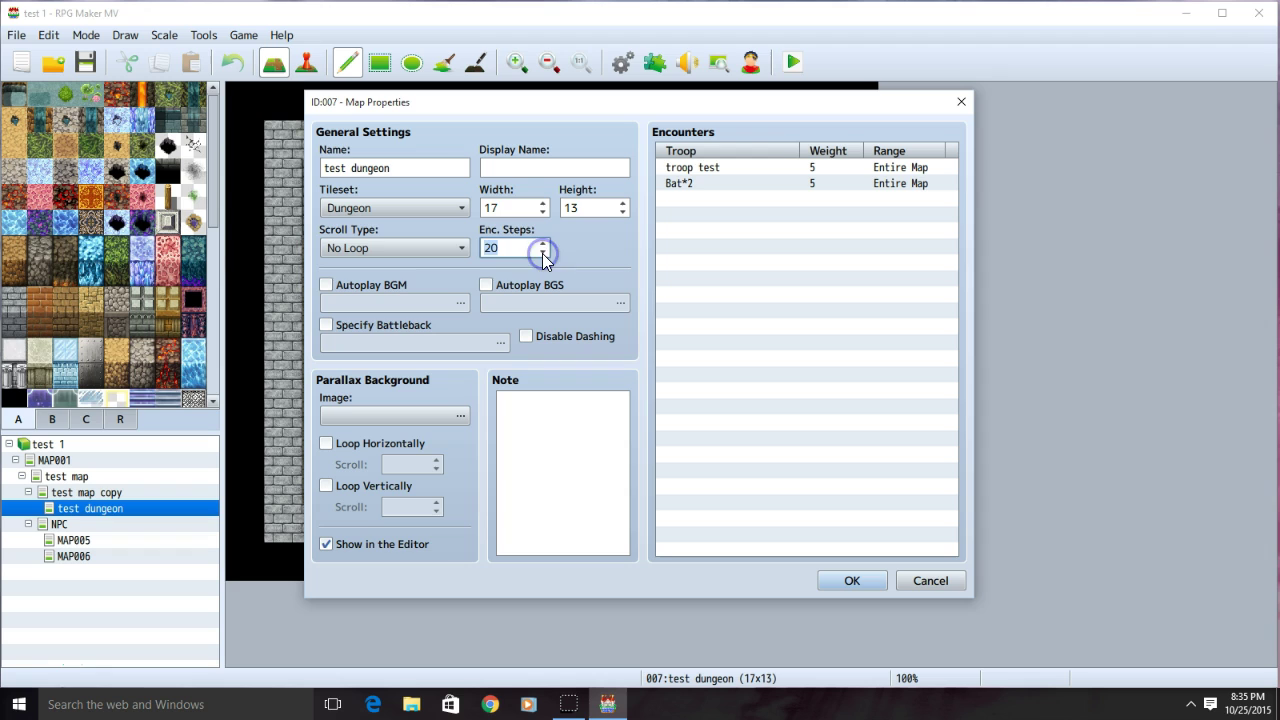
{"action": "left_click", "coordinate": [543, 253]}
{"action": "left_click", "coordinate": [543, 253]}
{"action": "left_click", "coordinate": [543, 244]}
{"action": "left_click", "coordinate": [543, 244]}
{"action": "left_click", "coordinate": [543, 244]}
{"action": "left_click", "coordinate": [862, 586]}
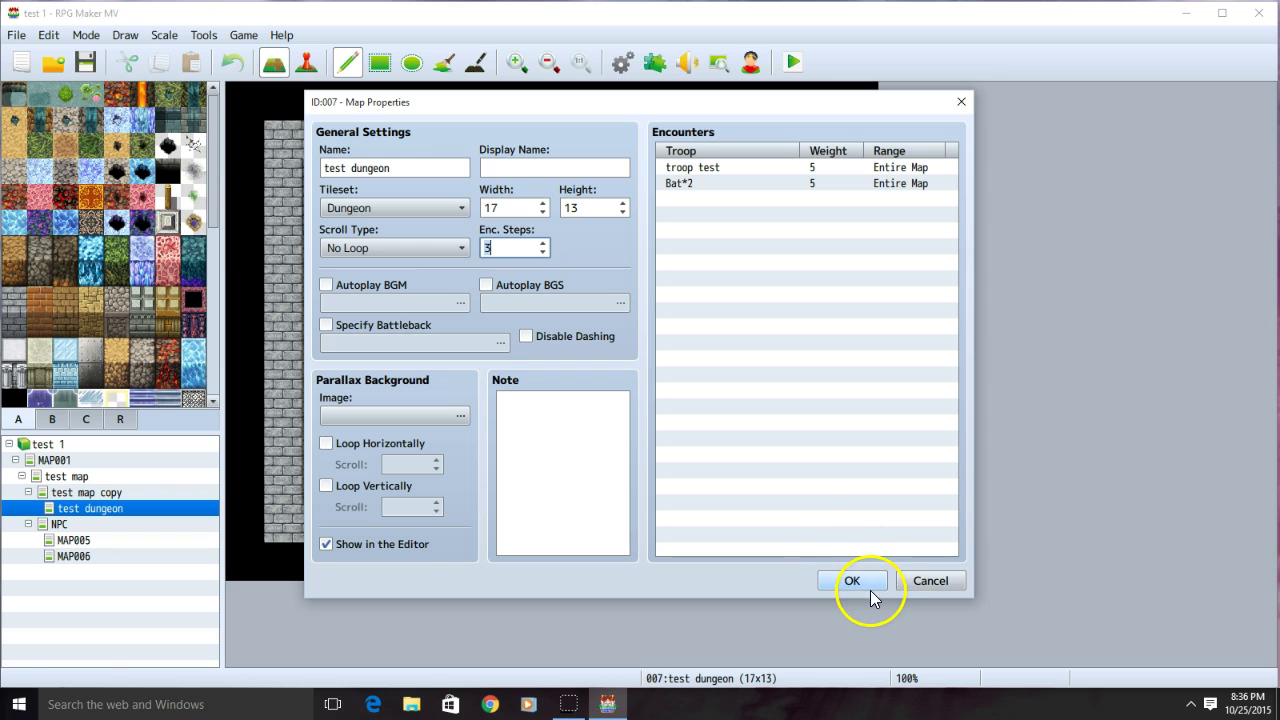
Switch to Event mode, save, and start a New Game playtest in the test dungeon.
{"action": "key", "text": "F6"}
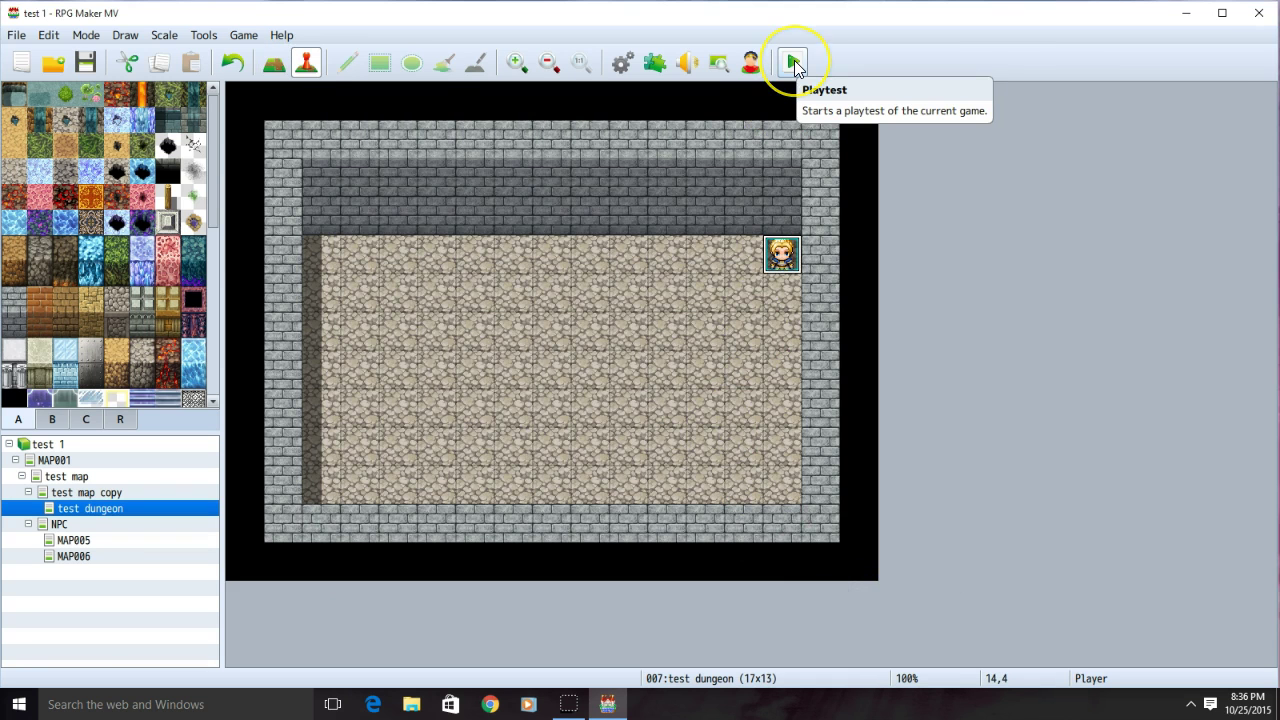
{"action": "left_click", "coordinate": [793, 64]}
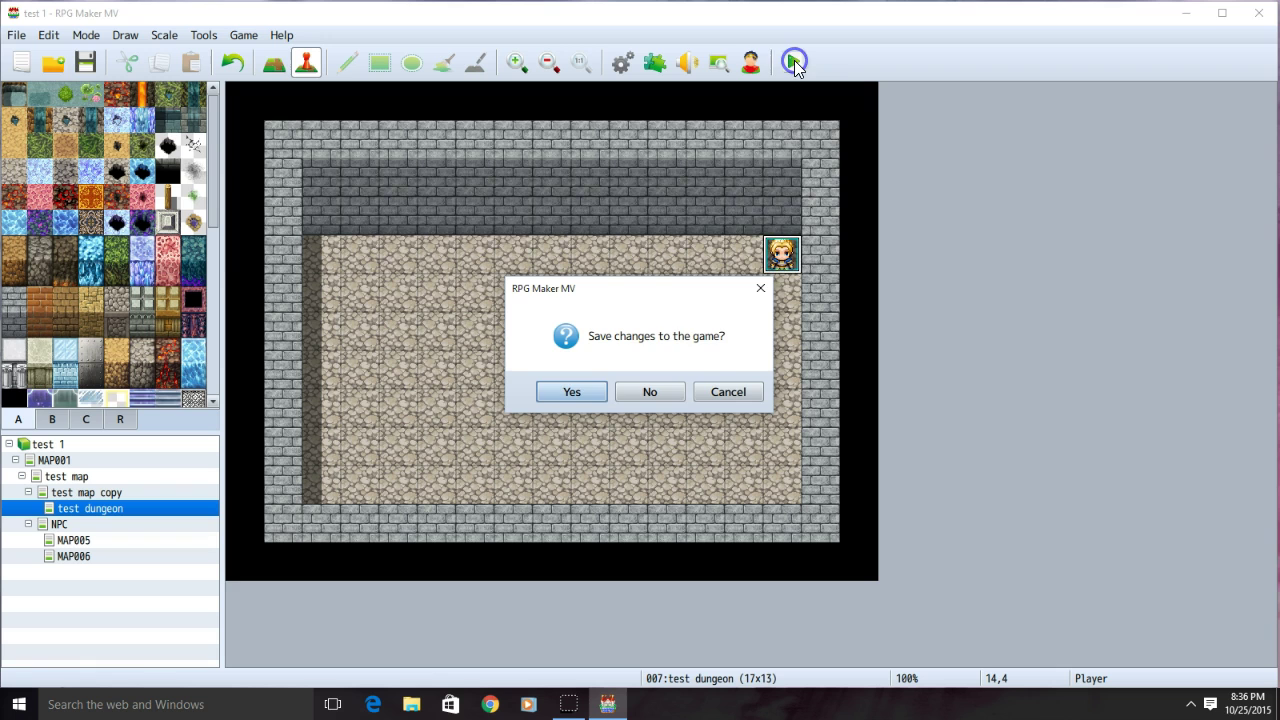
{"action": "left_click", "coordinate": [581, 391]}
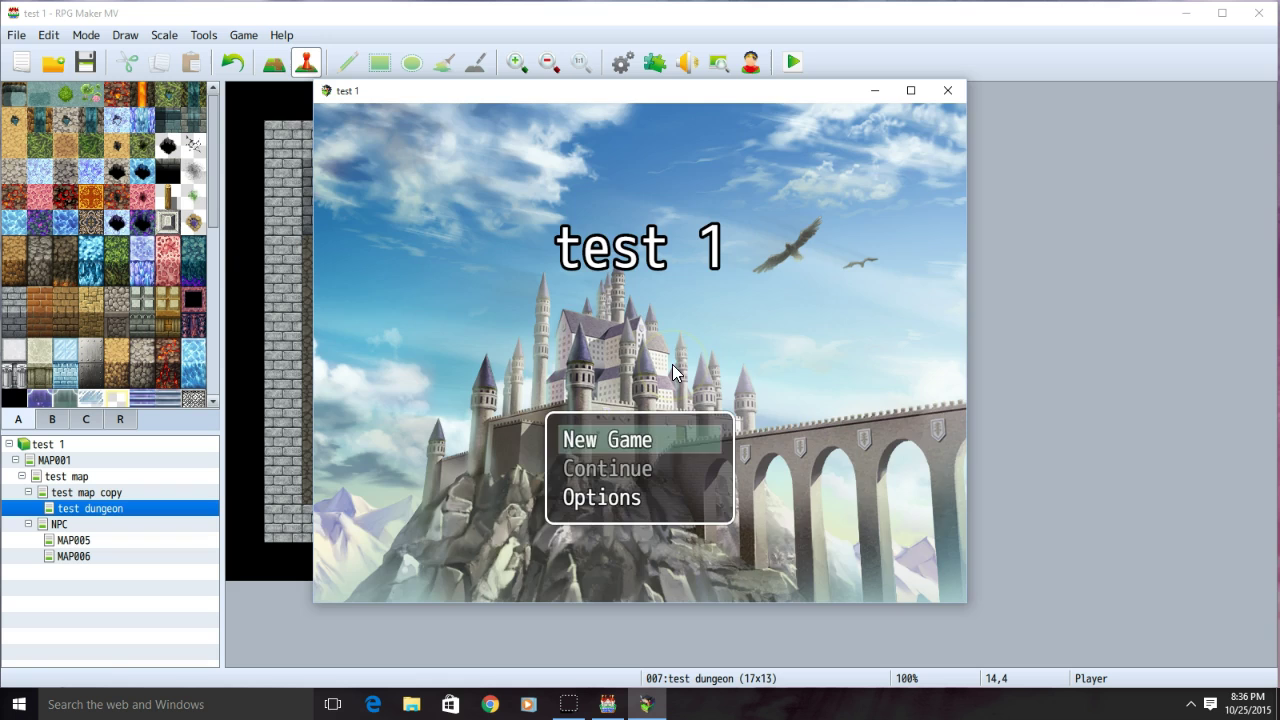
{"action": "left_click", "coordinate": [608, 436]}
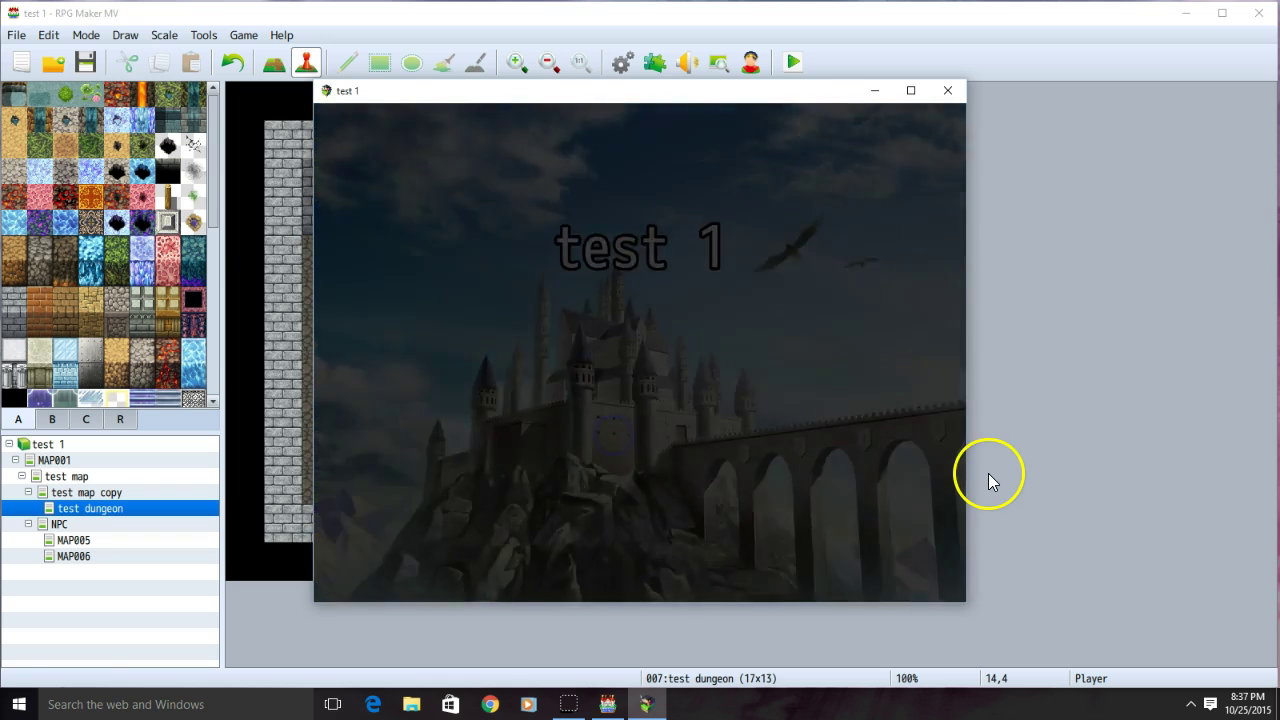
{"action": "key", "text": "Left"}
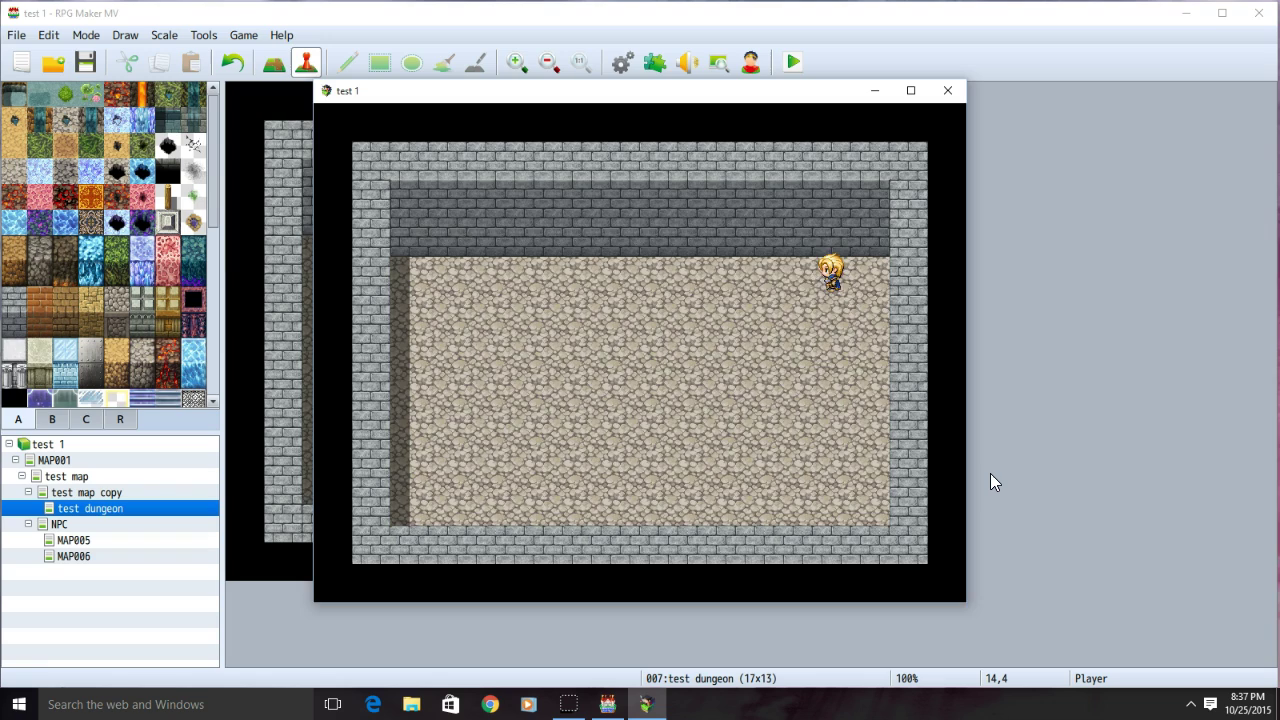
Walk left into a random battle with two test enemies, choose Fight, then close the playtest.
{"action": "key", "text": "Left"}
{"action": "key", "text": "Left"}
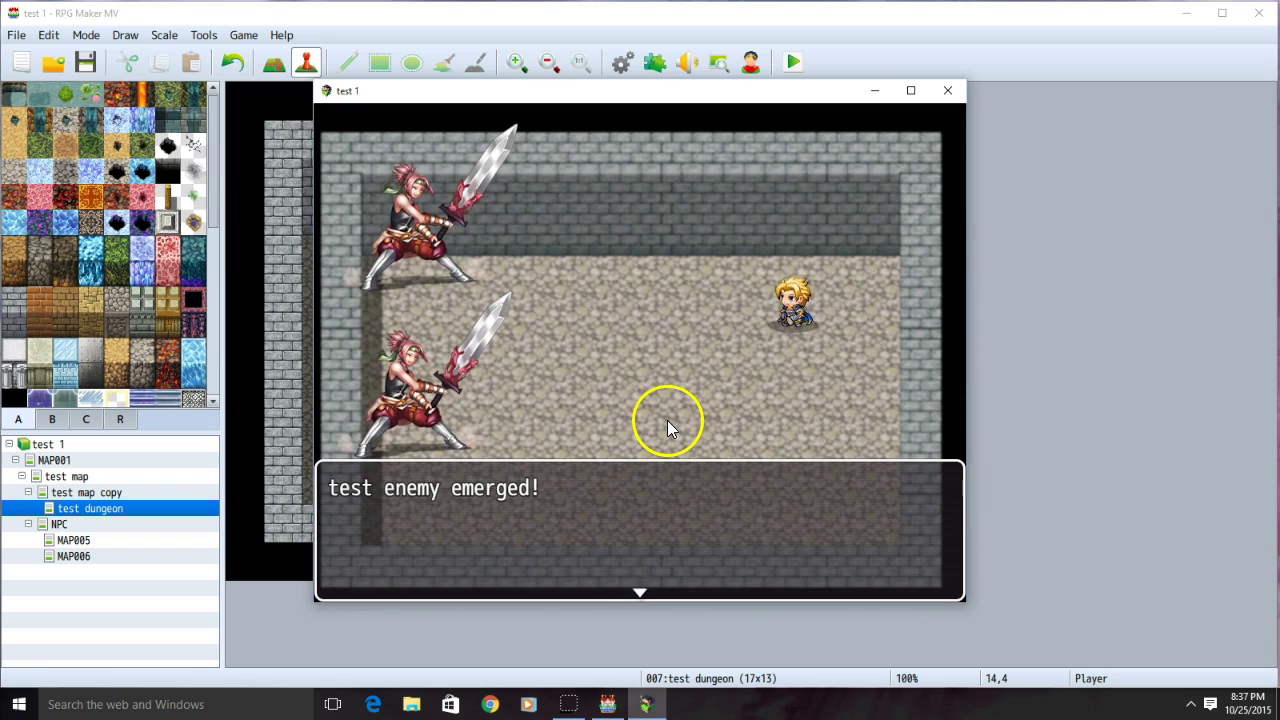
{"action": "key", "text": "Return"}
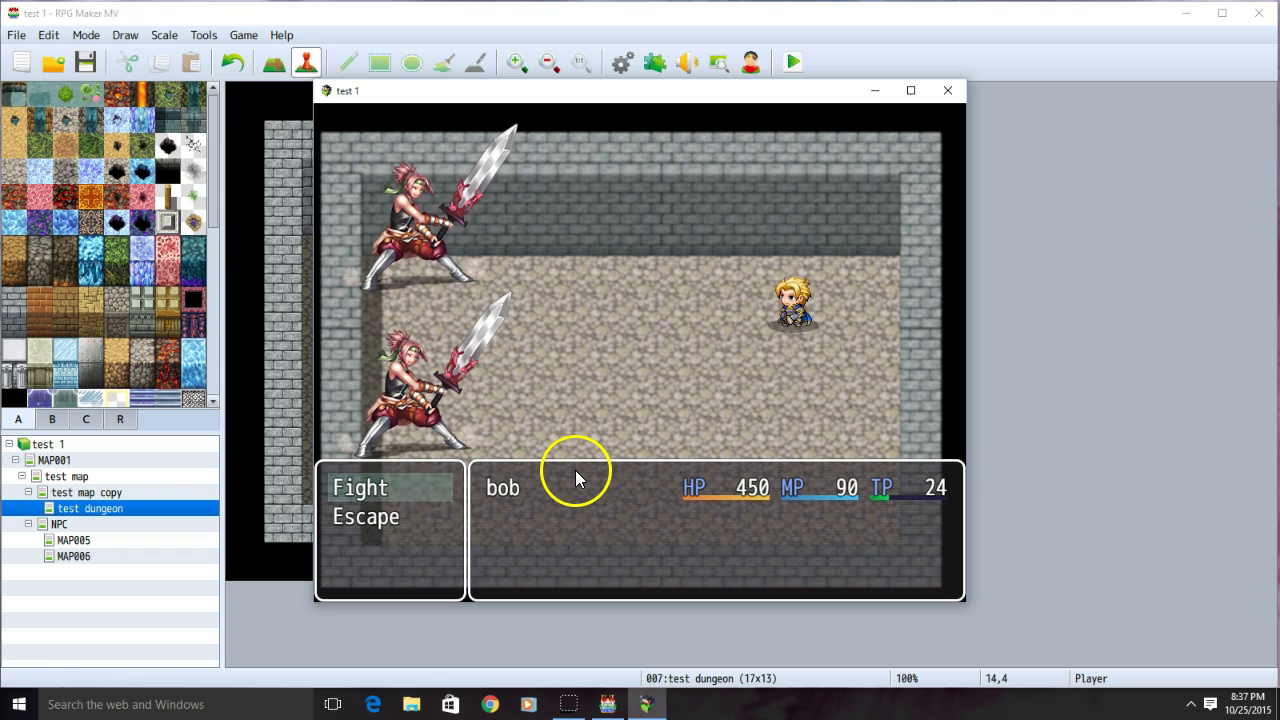
{"action": "key", "text": "Return"}
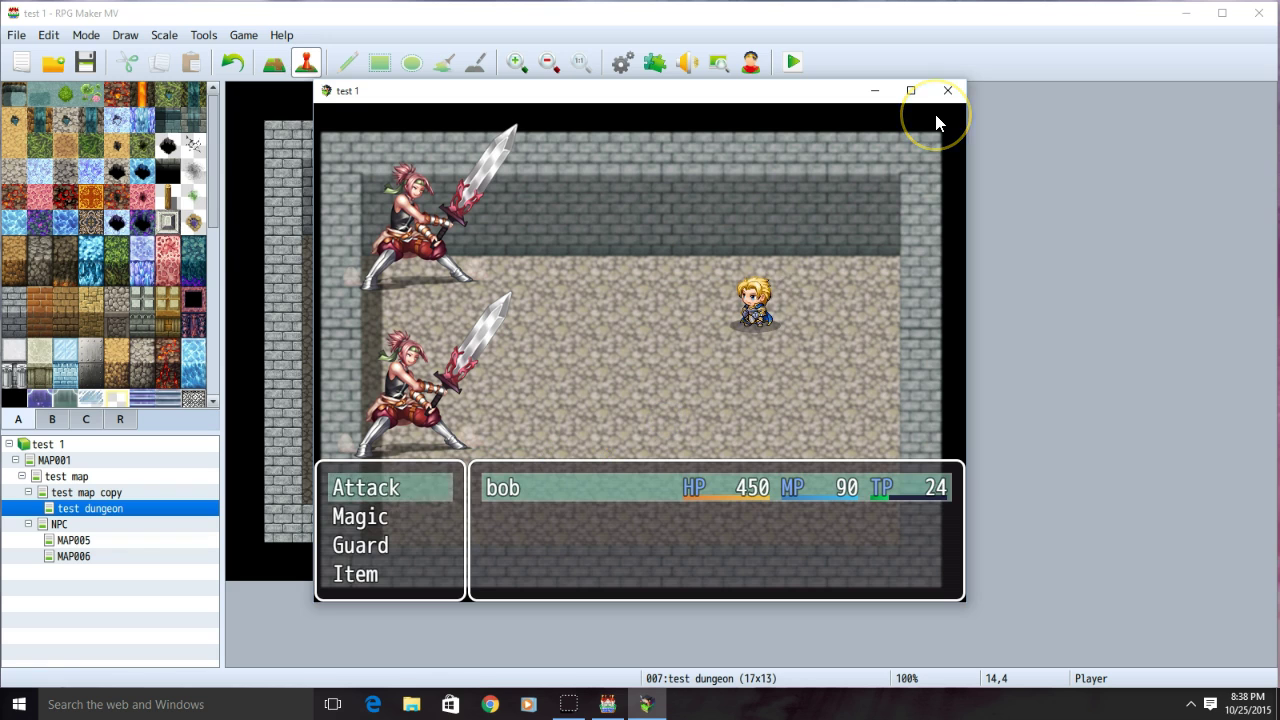
{"action": "left_click", "coordinate": [948, 90]}
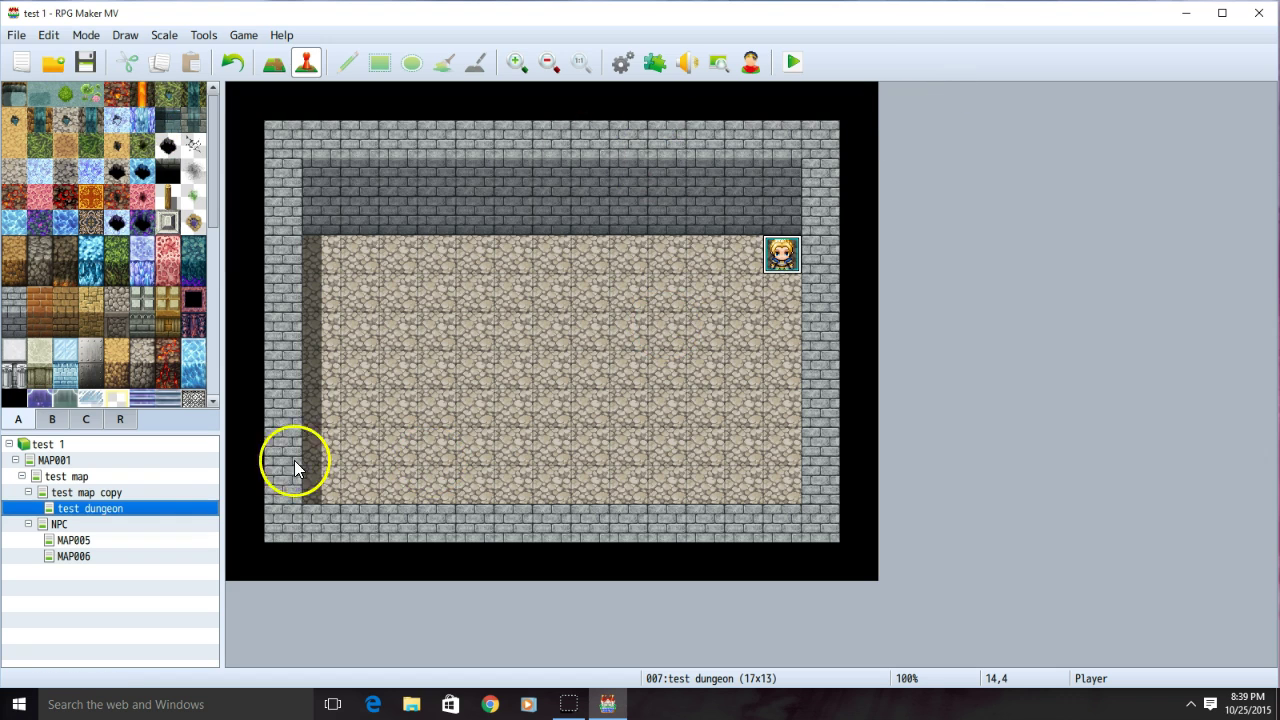
{"action": "right_click", "coordinate": [126, 507]}
{"action": "left_click", "coordinate": [142, 516]}
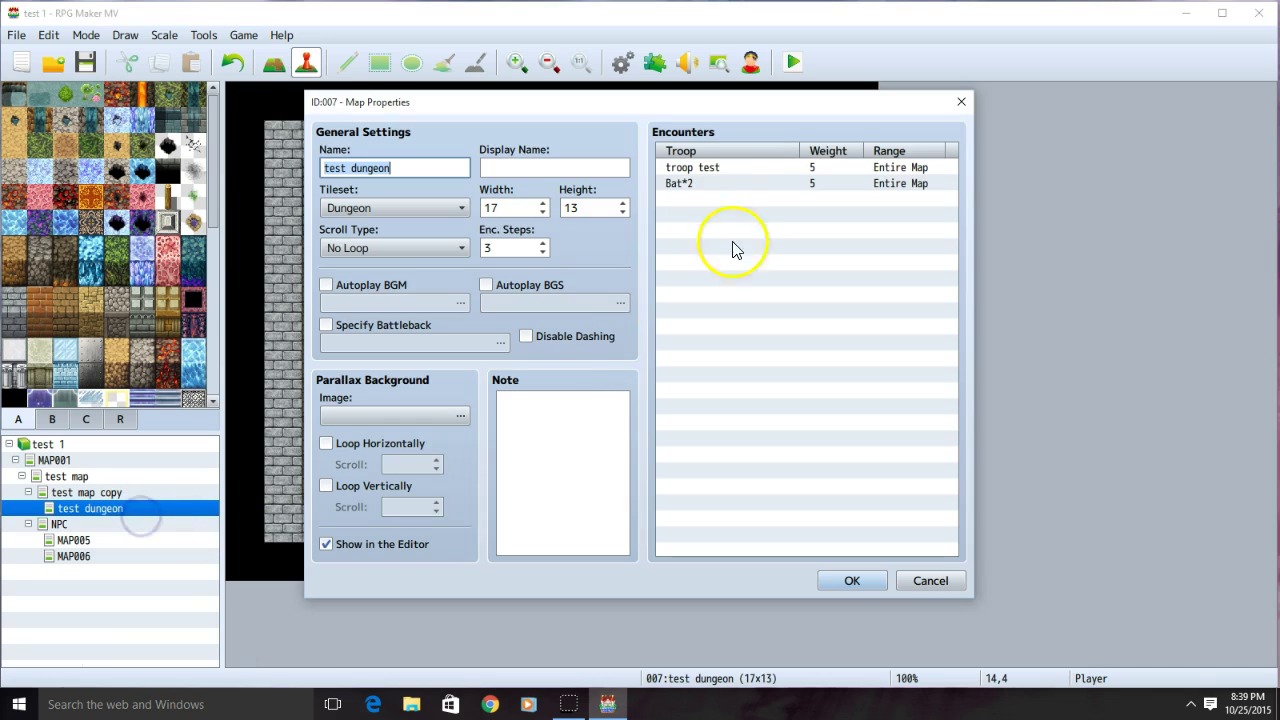
{"action": "double_click", "coordinate": [722, 167]}
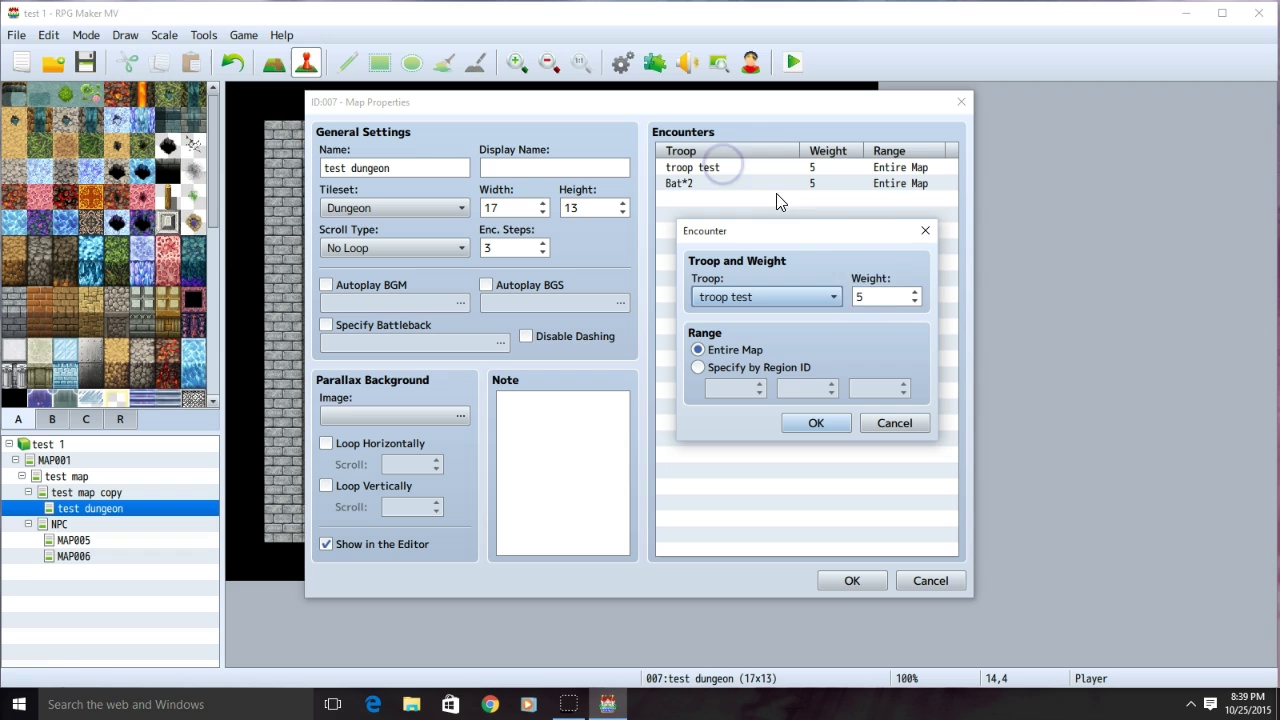
{"action": "left_click", "coordinate": [880, 290]}
{"action": "left_click", "coordinate": [889, 291]}
{"action": "left_click", "coordinate": [925, 230]}
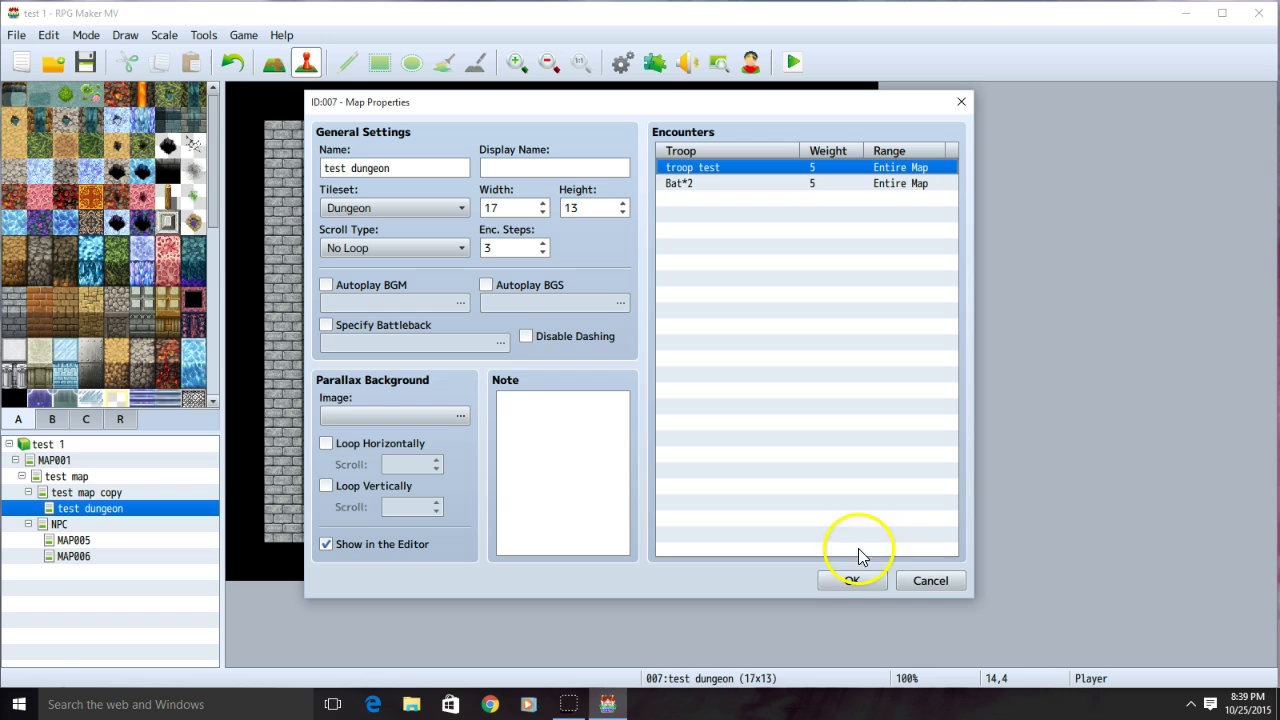
{"action": "left_click", "coordinate": [906, 580]}
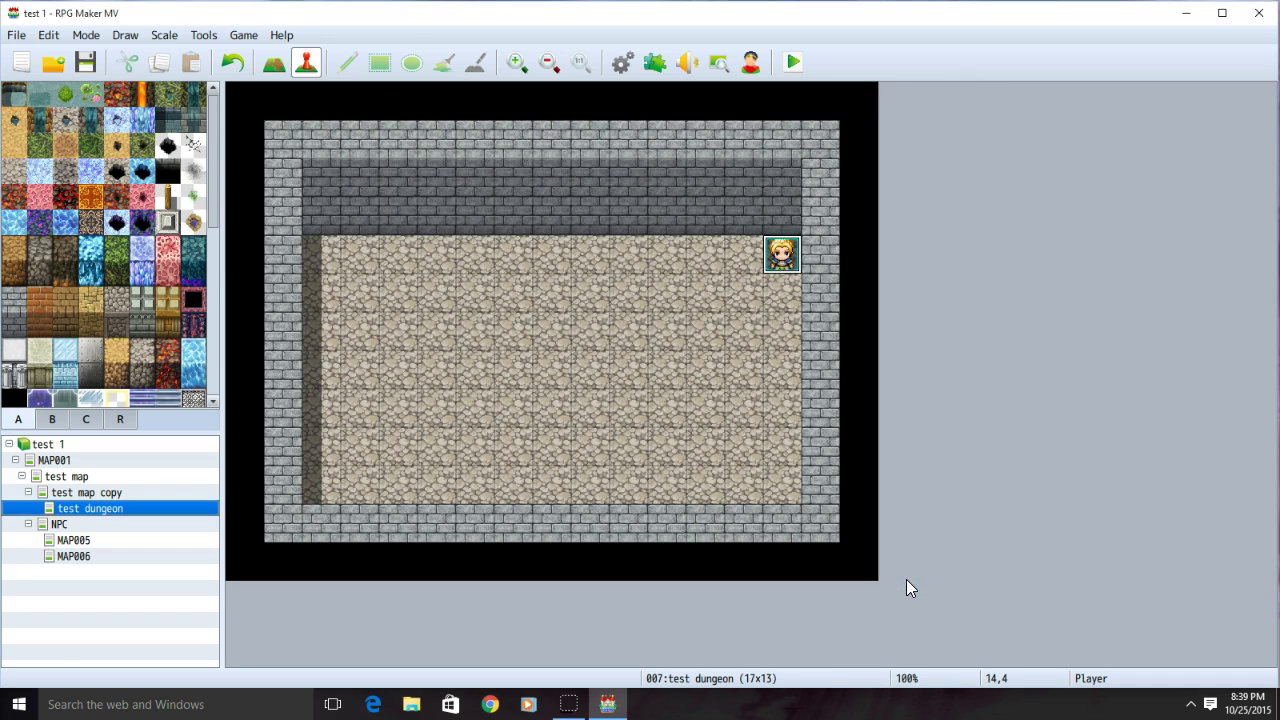